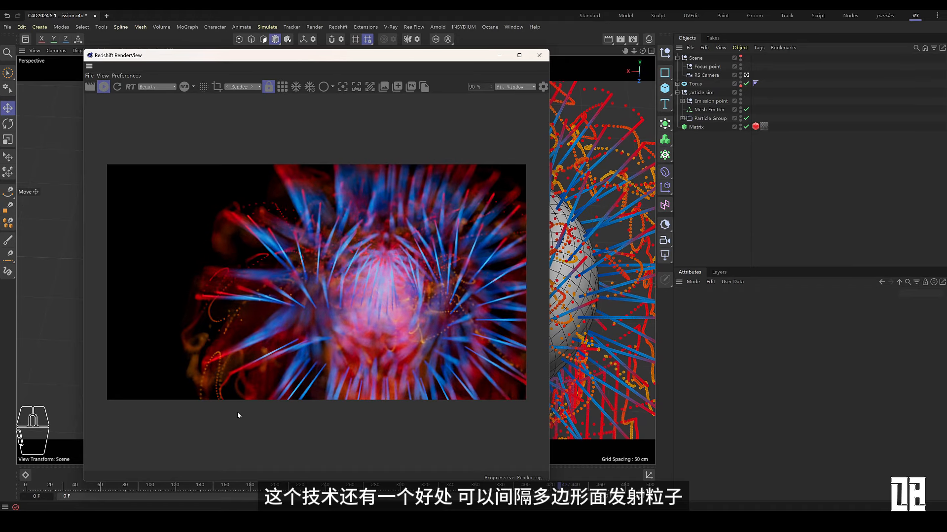
{"action": "left_click_drag", "start_coordinate": [125, 57], "coordinate": [58, 56]}
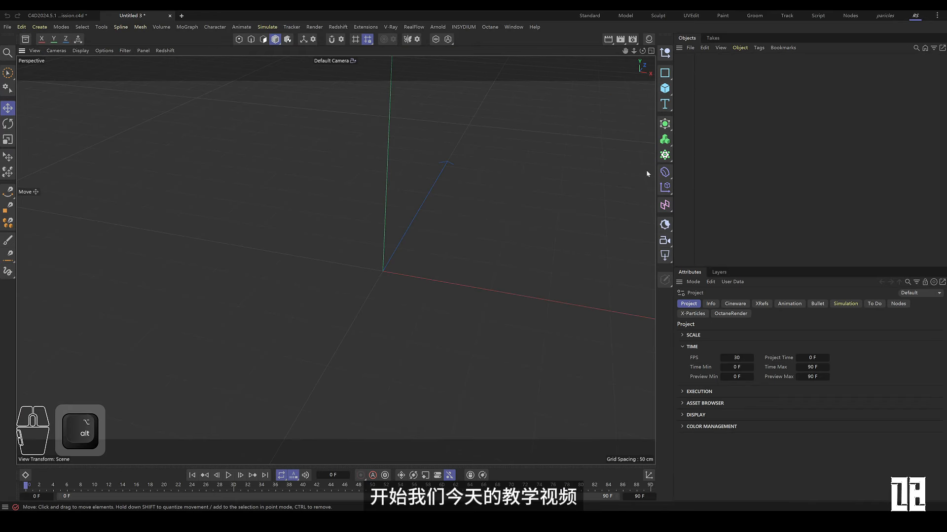
- Add a Torus primitive to the empty scene and display it with Gouraud Shading (Lines)
{"action": "left_click", "coordinate": [664, 88]}
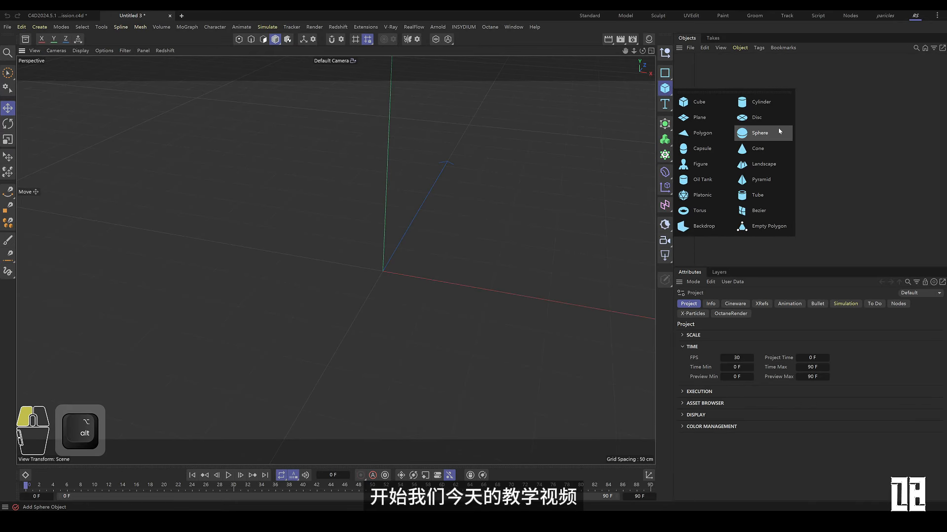
{"action": "left_click", "coordinate": [700, 210]}
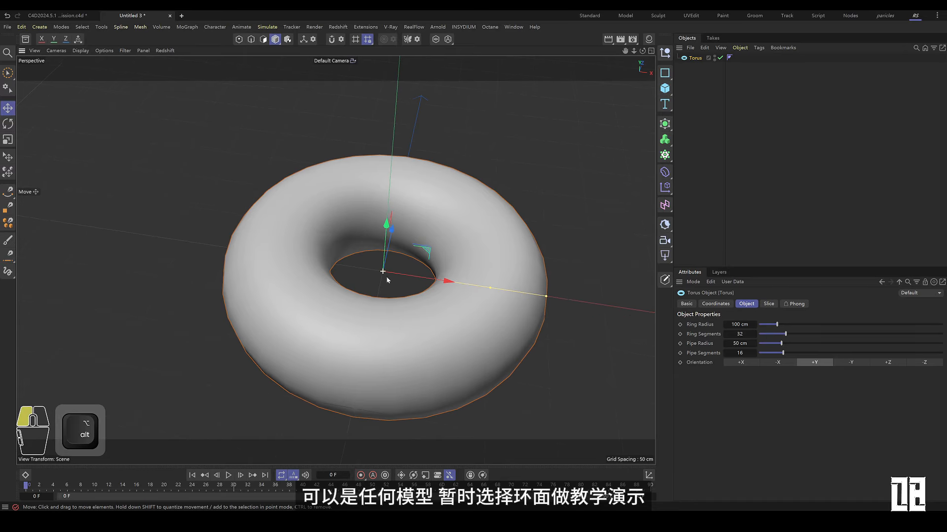
{"action": "key", "text": "n"}
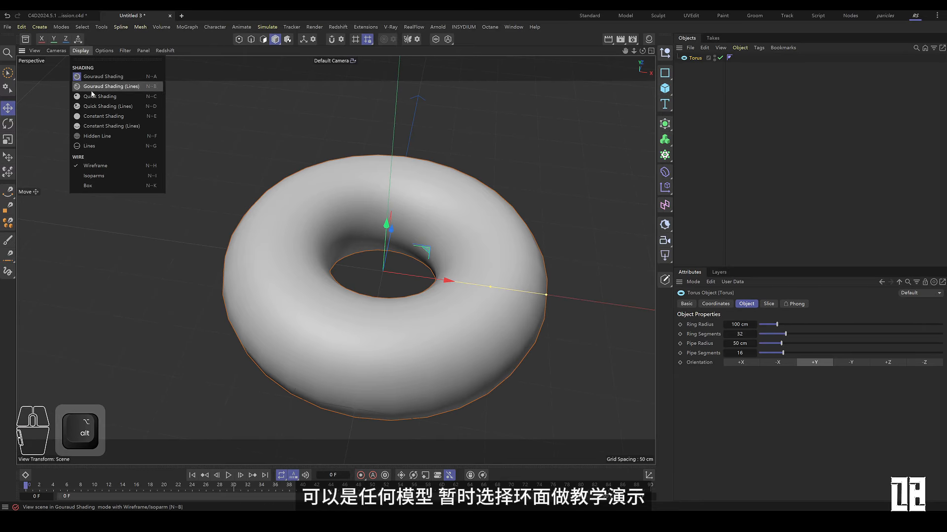
{"action": "key", "text": "b"}
{"action": "left_click_drag", "start_coordinate": [266, 261], "coordinate": [340, 254], "text": "alt"}
{"action": "middle_click_drag", "start_coordinate": [341, 253], "coordinate": [317, 223], "text": "alt"}
{"action": "middle_click_drag", "start_coordinate": [317, 223], "coordinate": [301, 213], "text": "alt"}
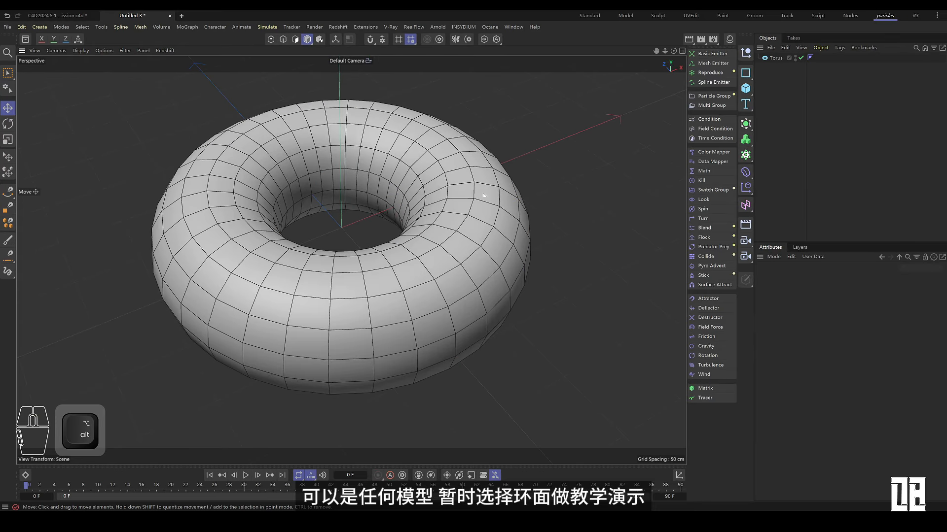
- Add a Mesh Emitter using the torus as its geometry, and enable Draw Radius on its particle group
{"action": "left_click", "coordinate": [709, 64]}
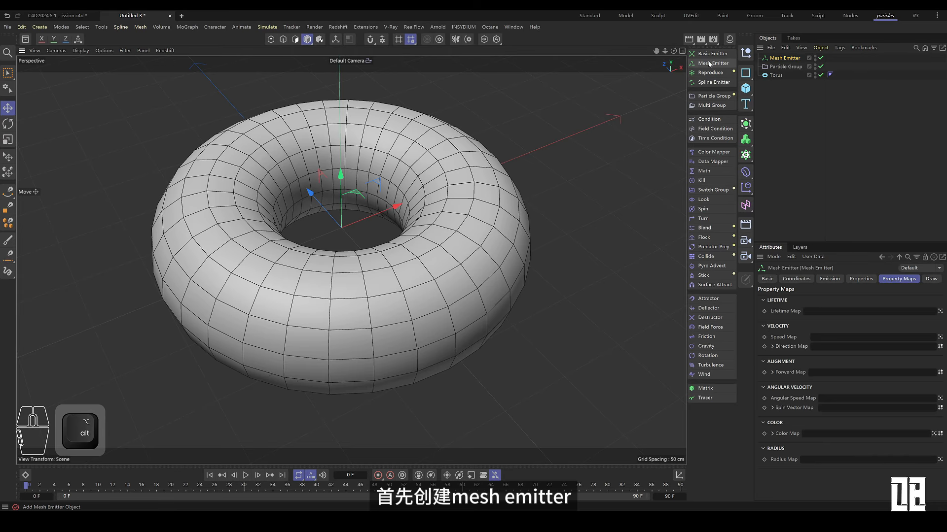
{"action": "left_click", "coordinate": [822, 281]}
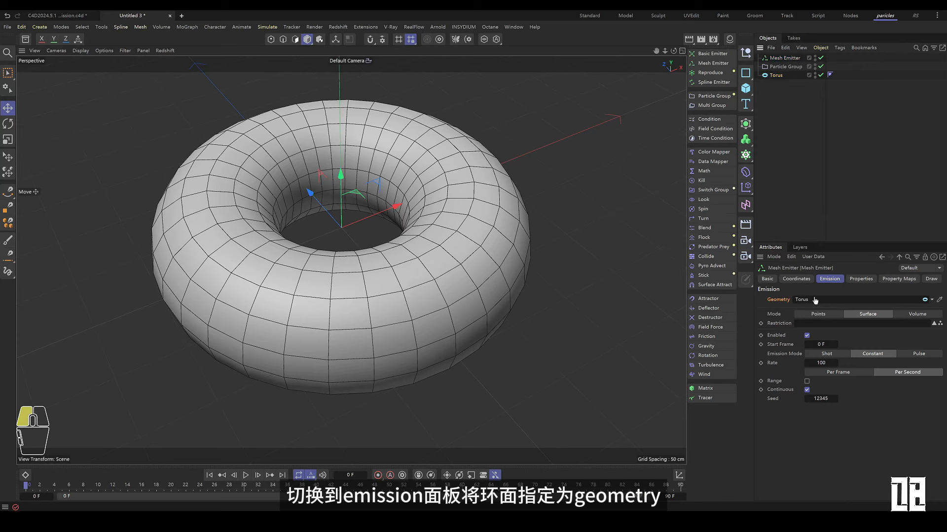
{"action": "left_click", "coordinate": [785, 66]}
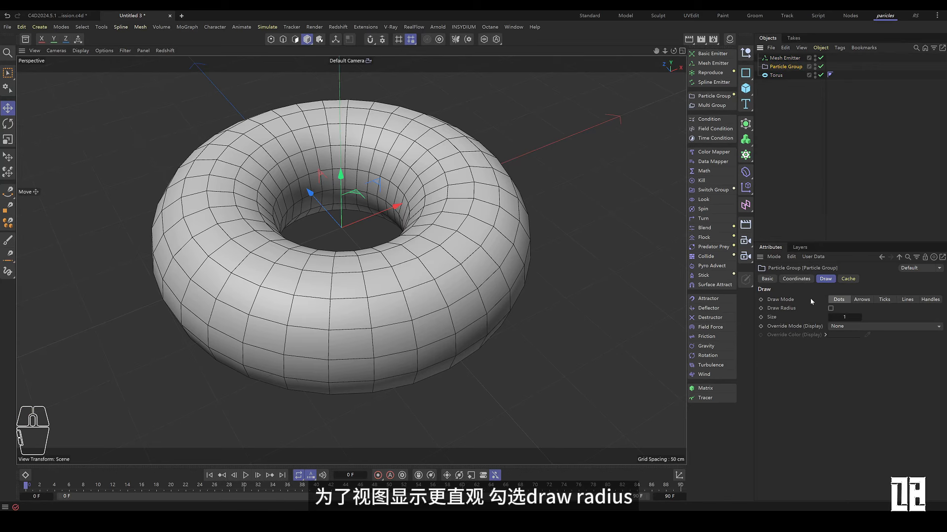
{"action": "left_click", "coordinate": [831, 309]}
- Set the mesh emitter's mode to Points and play the simulation to check the emission
{"action": "left_click", "coordinate": [784, 57]}
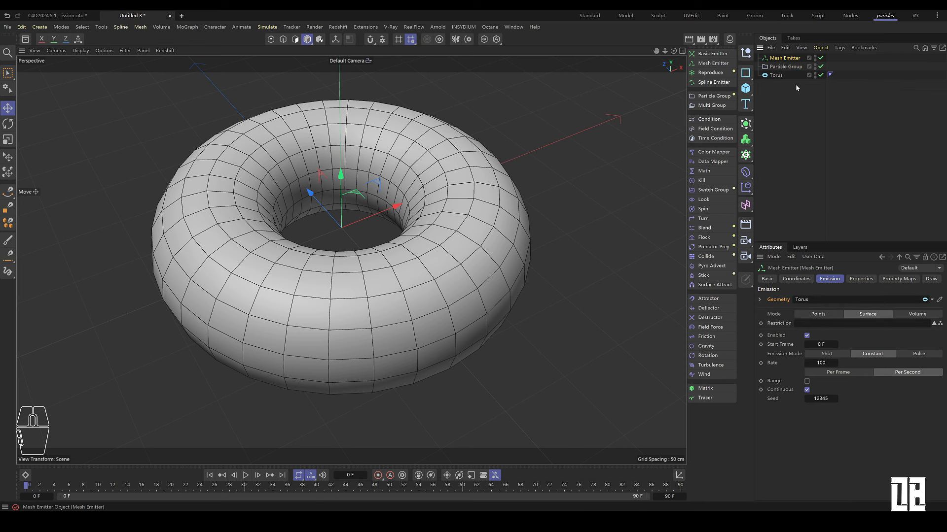
{"action": "left_click", "coordinate": [814, 324]}
{"action": "left_click", "coordinate": [829, 315]}
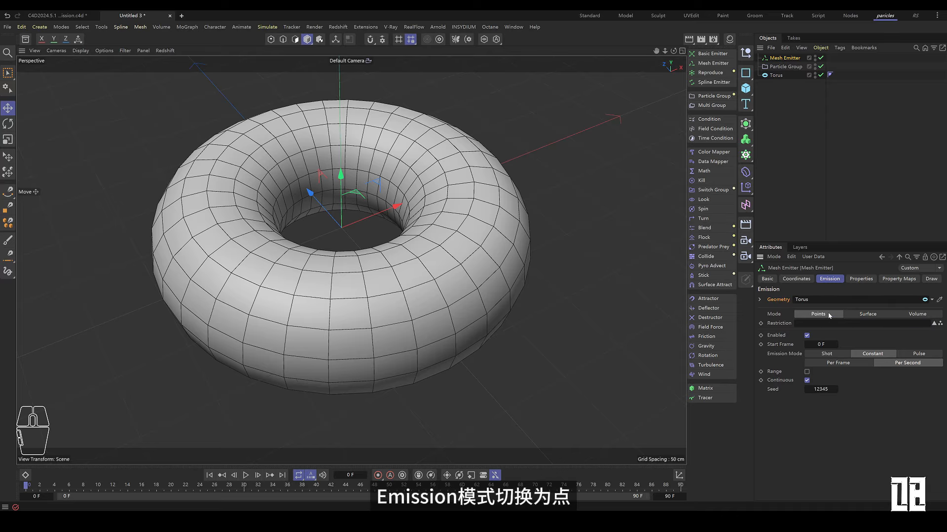
{"action": "left_click", "coordinate": [246, 475]}
{"action": "right_click_drag", "start_coordinate": [403, 270], "coordinate": [346, 289], "text": "alt"}
{"action": "left_click_drag", "start_coordinate": [347, 288], "coordinate": [518, 250], "text": "alt"}
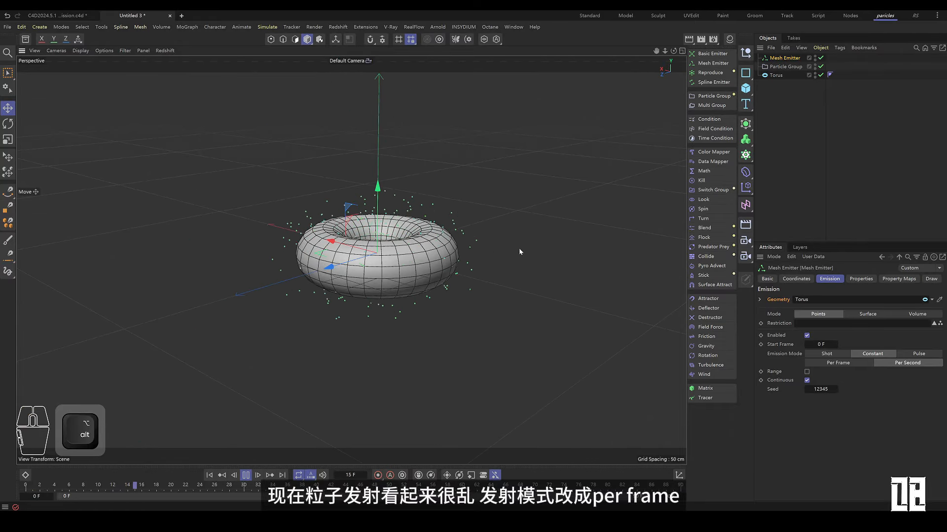
{"action": "right_click_drag", "start_coordinate": [455, 334], "coordinate": [479, 308], "text": "alt"}
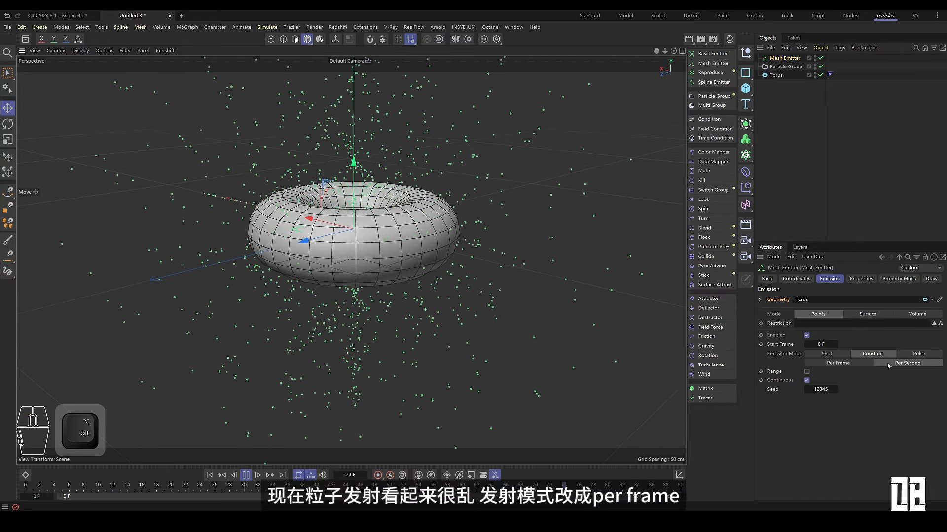
- Change the mesh emitter's emission to Per Frame and inspect the particle streams from several angles
{"action": "left_click", "coordinate": [838, 363]}
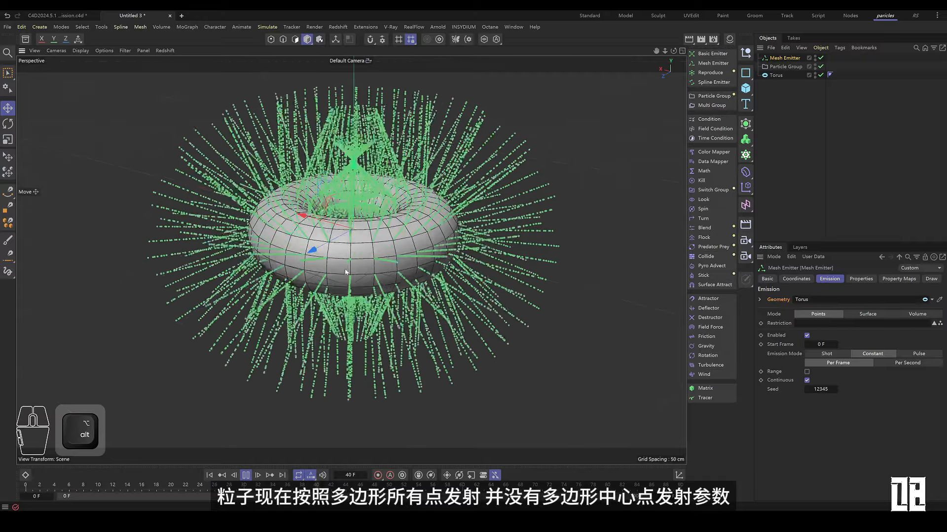
{"action": "right_click_drag", "start_coordinate": [346, 272], "coordinate": [378, 262], "text": "alt"}
{"action": "left_click_drag", "start_coordinate": [378, 263], "coordinate": [301, 288], "text": "alt"}
{"action": "right_click_drag", "start_coordinate": [300, 288], "coordinate": [262, 306], "text": "alt"}
{"action": "left_click_drag", "start_coordinate": [261, 306], "coordinate": [232, 304], "text": "alt"}
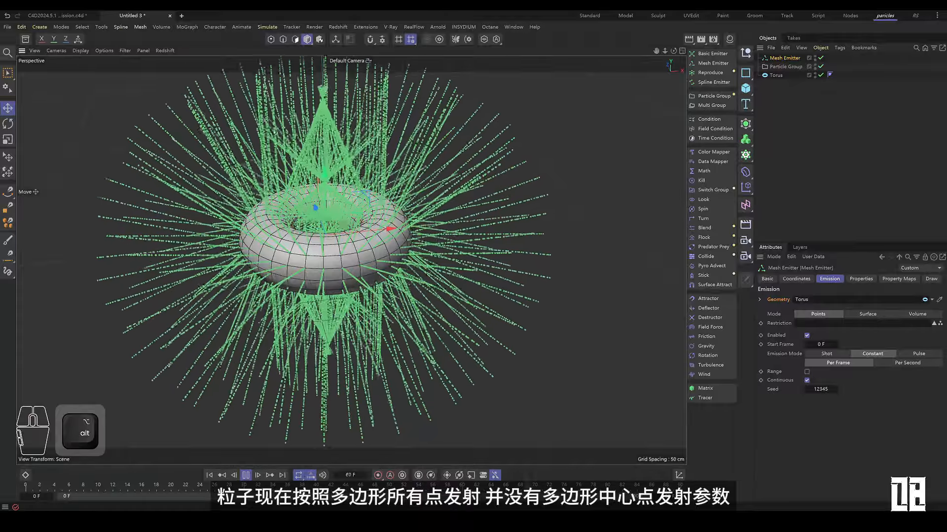
- Try the mesh emitter's Surface mode and inspect how the particles are distributed around the torus
{"action": "left_click", "coordinate": [847, 315]}
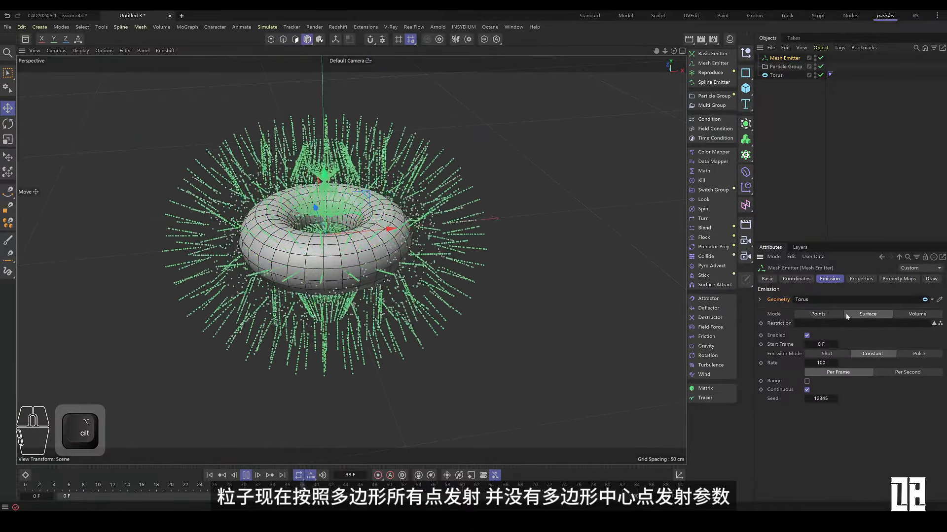
{"action": "right_click_drag", "start_coordinate": [278, 262], "coordinate": [356, 250], "text": "alt"}
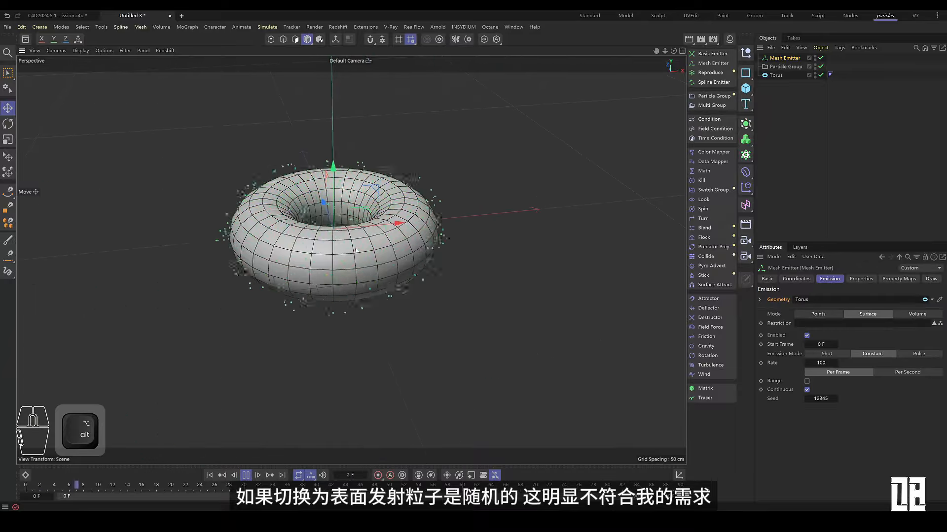
{"action": "left_click_drag", "start_coordinate": [356, 250], "coordinate": [183, 290], "text": "alt"}
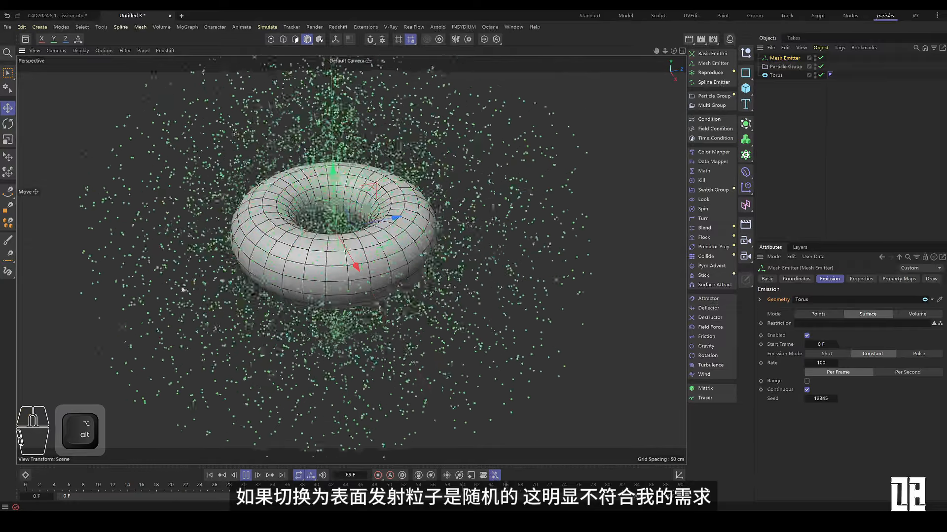
{"action": "left_click_drag", "start_coordinate": [256, 315], "coordinate": [237, 391], "text": "alt"}
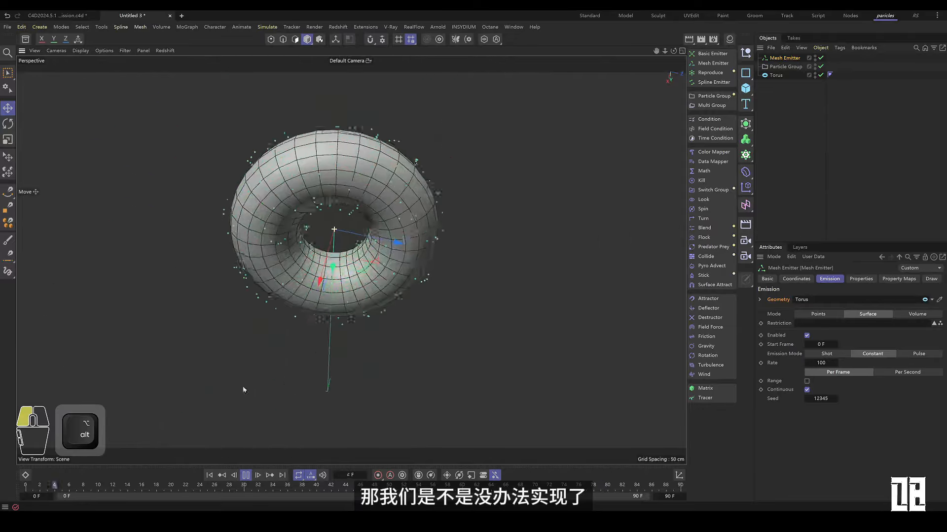
{"action": "left_click_drag", "start_coordinate": [426, 247], "coordinate": [476, 254], "text": "alt"}
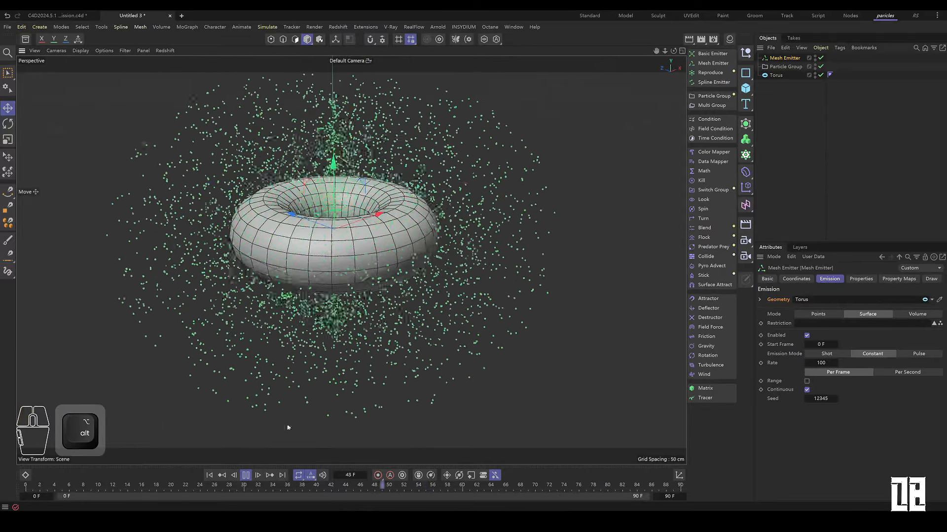
- Stop the simulation playback and add a MoGraph Matrix object to the scene
{"action": "left_click", "coordinate": [245, 475]}
{"action": "left_click_drag", "start_coordinate": [370, 323], "coordinate": [430, 326], "text": "alt"}
{"action": "right_click_drag", "start_coordinate": [430, 326], "coordinate": [498, 305], "text": "alt"}
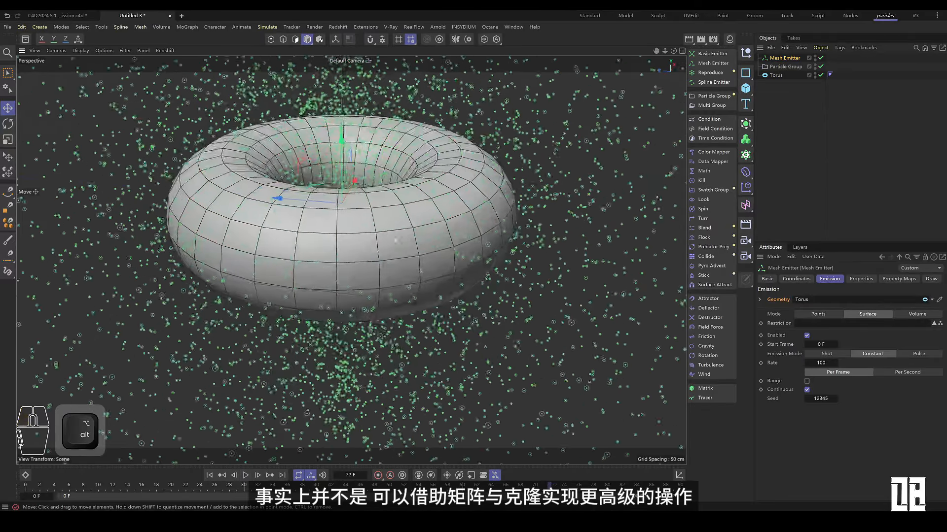
{"action": "middle_click_drag", "start_coordinate": [498, 305], "coordinate": [495, 327], "text": "alt"}
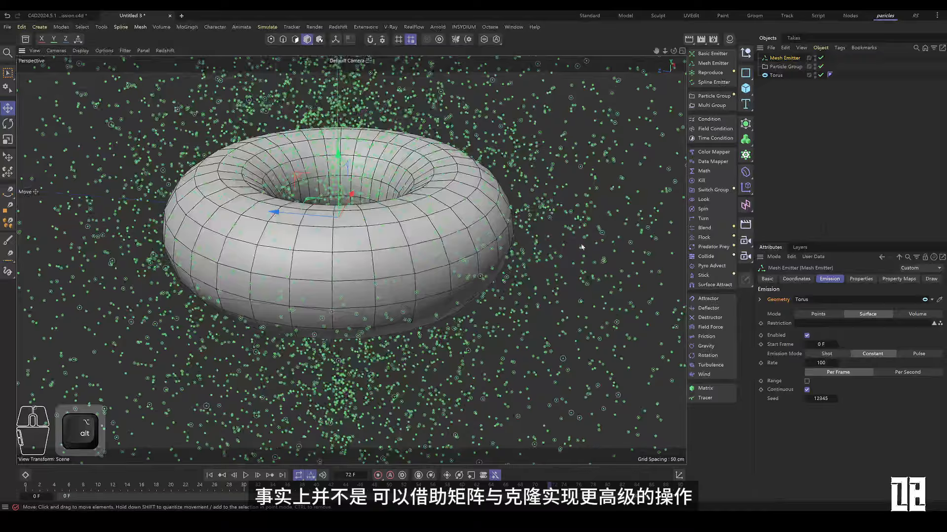
{"action": "left_click", "coordinate": [749, 143]}
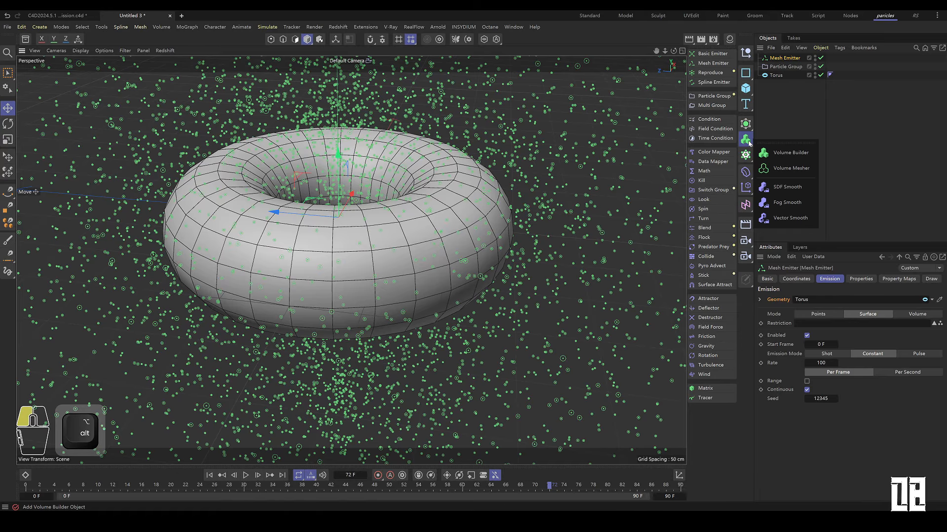
{"action": "left_click", "coordinate": [773, 133]}
{"action": "left_click_drag", "start_coordinate": [745, 155], "coordinate": [777, 188]}
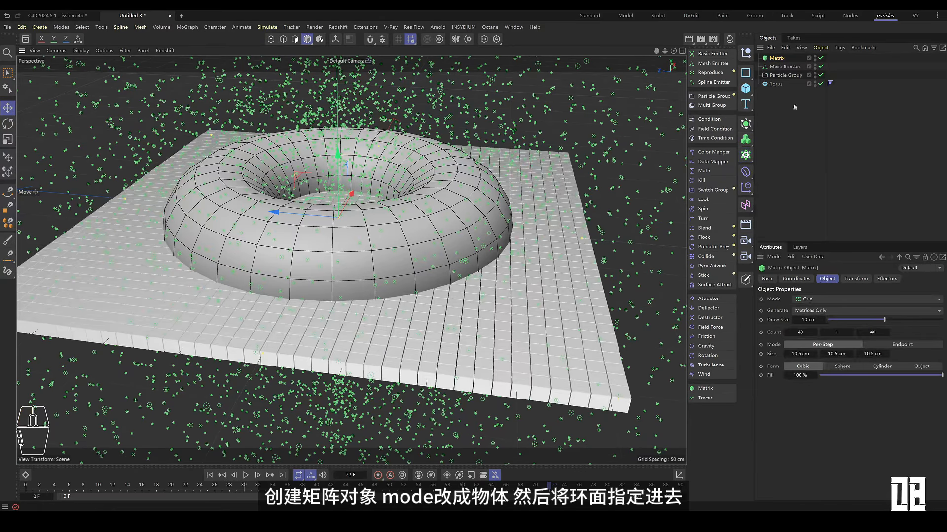
- Set the matrix's mode to Object and assign the torus as its target object
{"action": "left_click", "coordinate": [807, 305]}
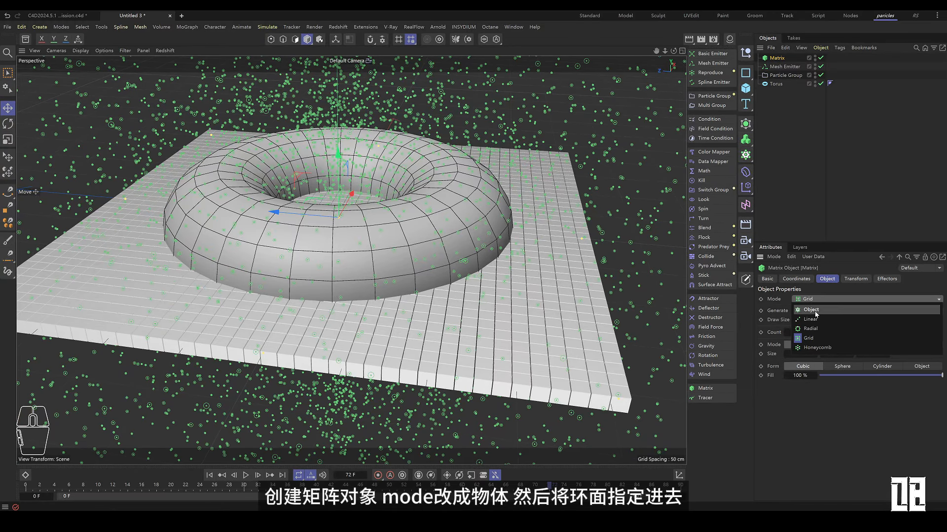
{"action": "left_click", "coordinate": [815, 310]}
{"action": "left_click_drag", "start_coordinate": [787, 87], "coordinate": [836, 172]}
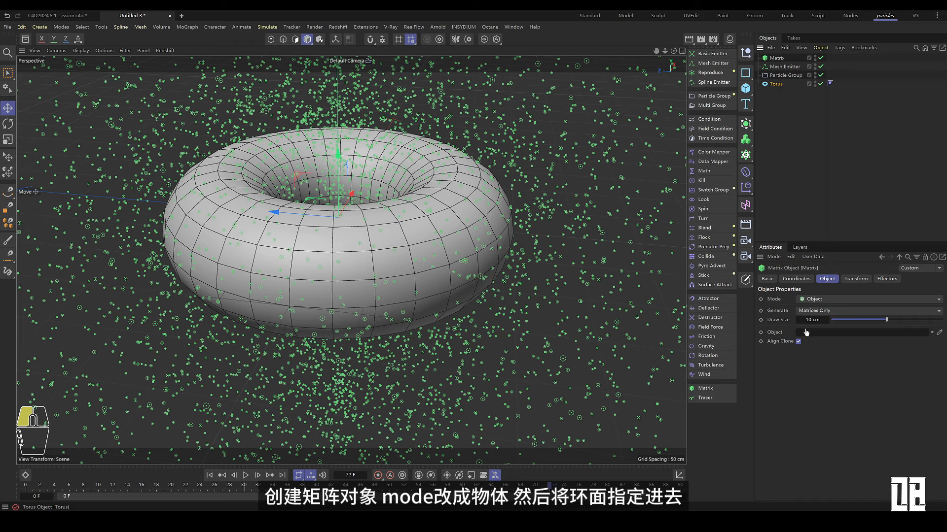
{"action": "left_click_drag", "start_coordinate": [806, 332], "coordinate": [807, 333]}
- Set the matrix's distribution to Polygon Center and reduce its draw size to about 7.19 cm
{"action": "left_click", "coordinate": [816, 364]}
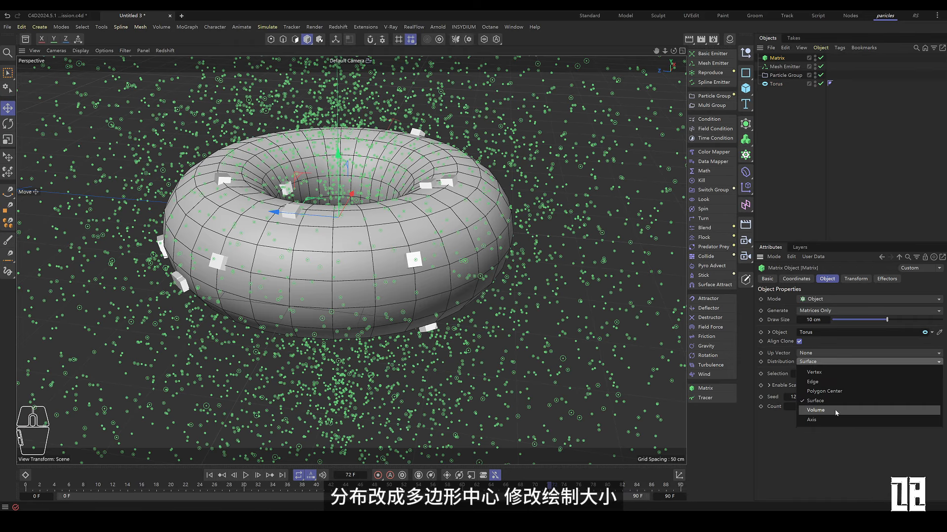
{"action": "left_click", "coordinate": [825, 389]}
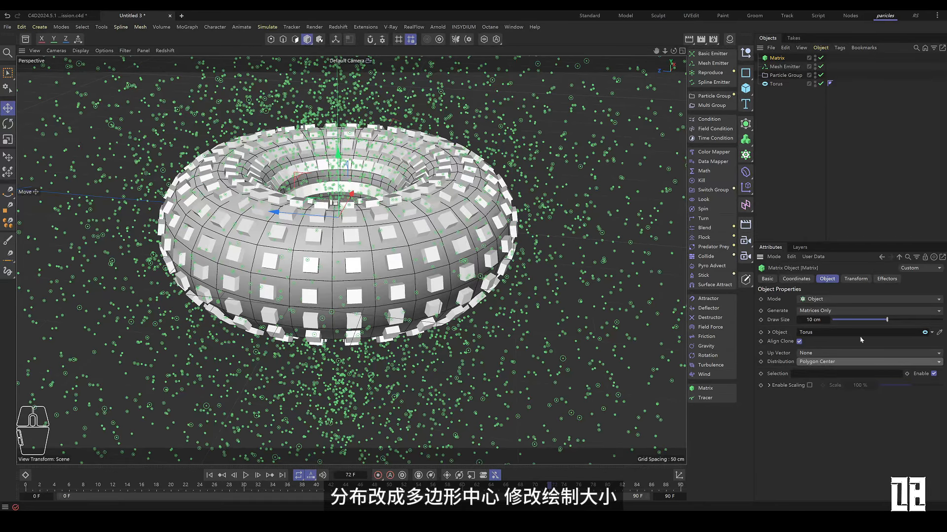
{"action": "left_click_drag", "start_coordinate": [886, 320], "coordinate": [871, 320]}
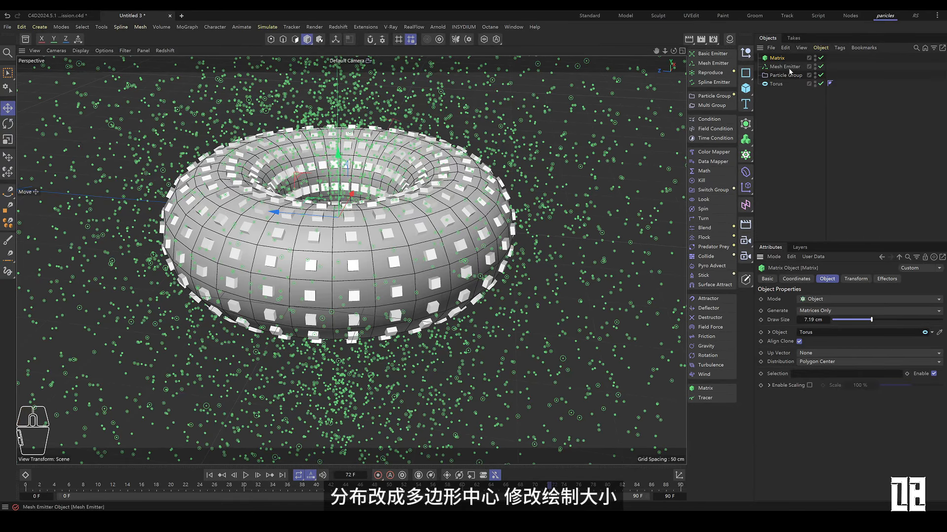
- Move the torus directly below the matrix in the object list and select the mesh emitter
{"action": "left_click_drag", "start_coordinate": [776, 84], "coordinate": [802, 97]}
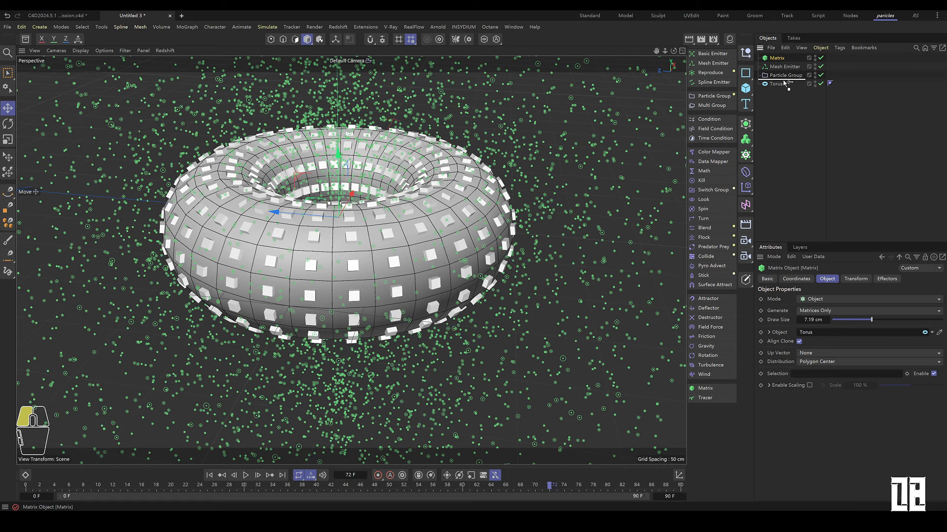
{"action": "left_click_drag", "start_coordinate": [781, 77], "coordinate": [781, 71]}
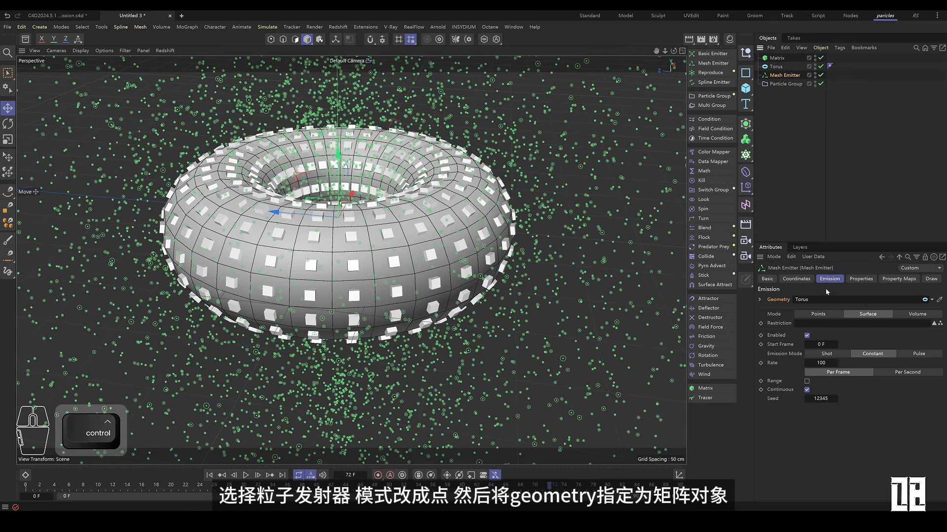
- Switch the mesh emitter to Points mode with the Matrix as its geometry, and replay the simulation from the start
{"action": "left_click", "coordinate": [818, 315]}
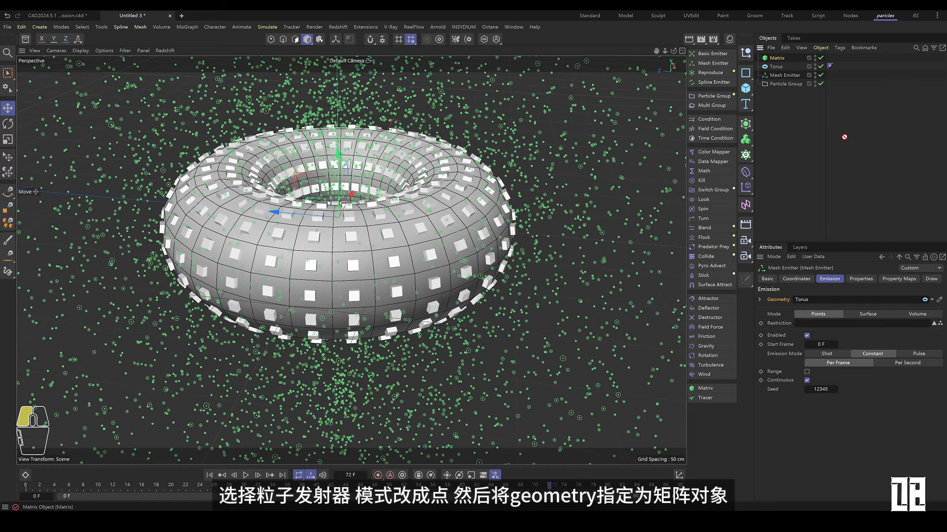
{"action": "left_click", "coordinate": [210, 475]}
{"action": "left_click", "coordinate": [251, 475]}
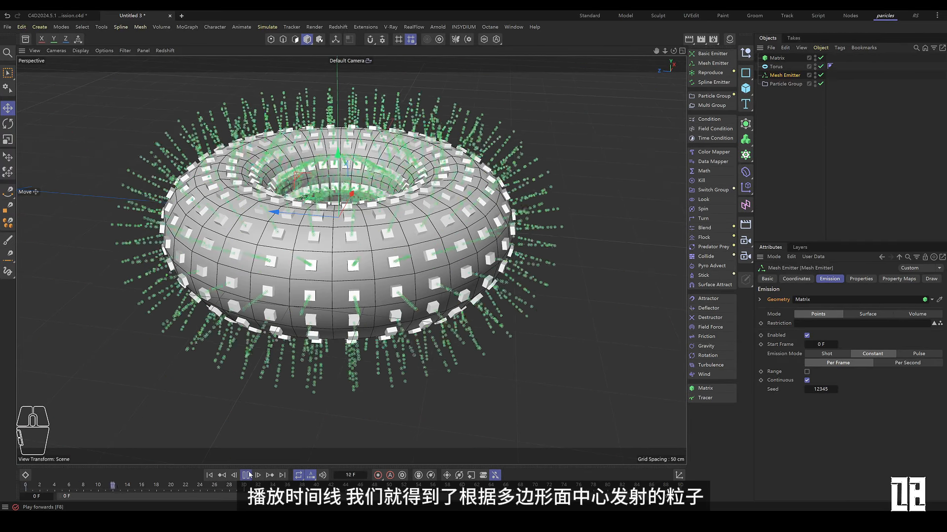
{"action": "right_click_drag", "start_coordinate": [350, 250], "coordinate": [266, 256], "text": "alt"}
{"action": "left_click_drag", "start_coordinate": [365, 256], "coordinate": [548, 264], "text": "alt"}
{"action": "right_click_drag", "start_coordinate": [547, 264], "coordinate": [538, 264], "text": "alt"}
{"action": "left_click_drag", "start_coordinate": [537, 263], "coordinate": [522, 236], "text": "alt"}
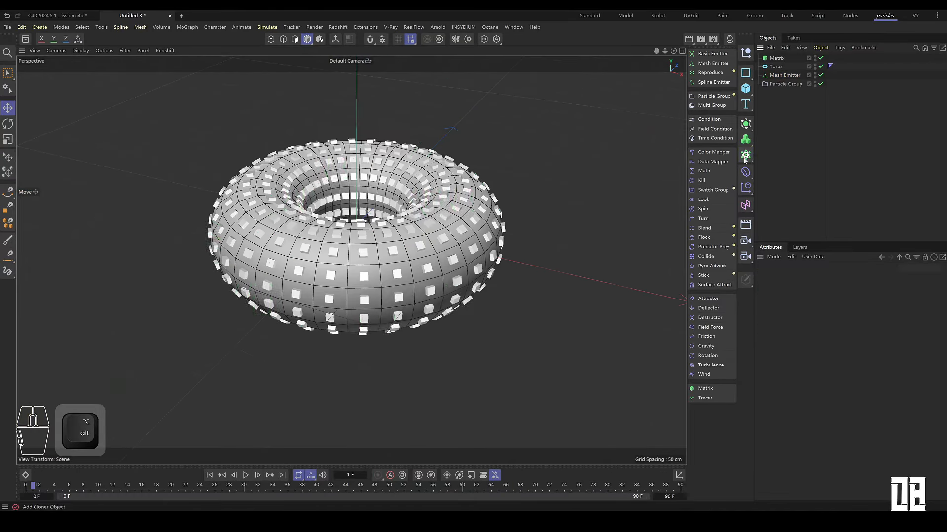
- Add a Cloner object to the scene and set its mode to Object
{"action": "left_click_drag", "start_coordinate": [744, 159], "coordinate": [770, 170]}
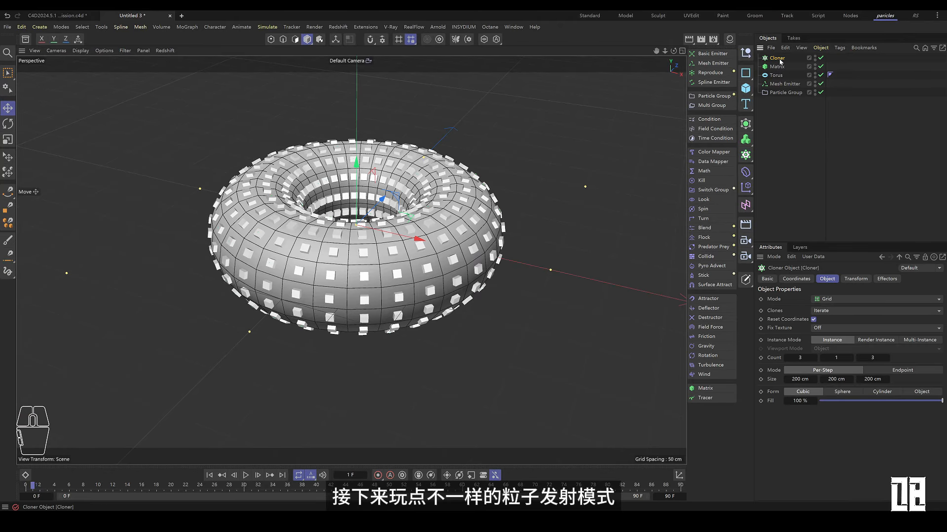
{"action": "left_click", "coordinate": [829, 300]}
{"action": "left_click", "coordinate": [832, 311]}
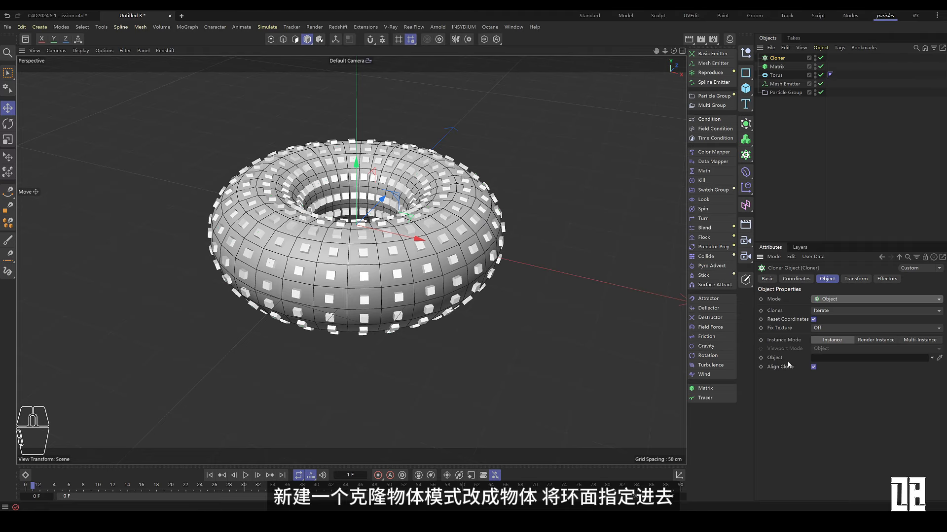
- Assign the torus as the cloner's object and add a cube as the cloner's child
{"action": "left_click_drag", "start_coordinate": [771, 75], "coordinate": [880, 244]}
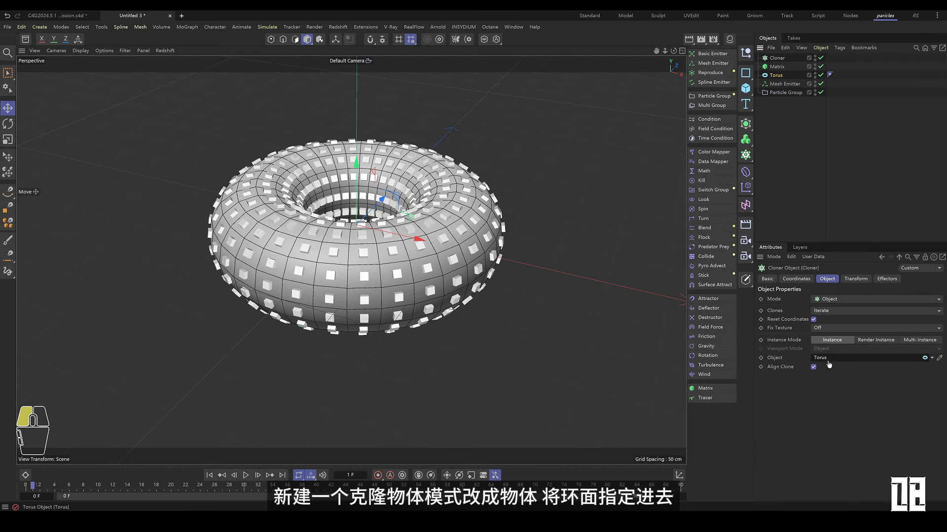
{"action": "left_click_drag", "start_coordinate": [828, 365], "coordinate": [833, 360]}
{"action": "left_click_drag", "start_coordinate": [745, 88], "coordinate": [800, 106]}
{"action": "right_click_drag", "start_coordinate": [446, 191], "coordinate": [410, 200], "text": "alt"}
{"action": "left_click_drag", "start_coordinate": [410, 199], "coordinate": [489, 178], "text": "alt"}
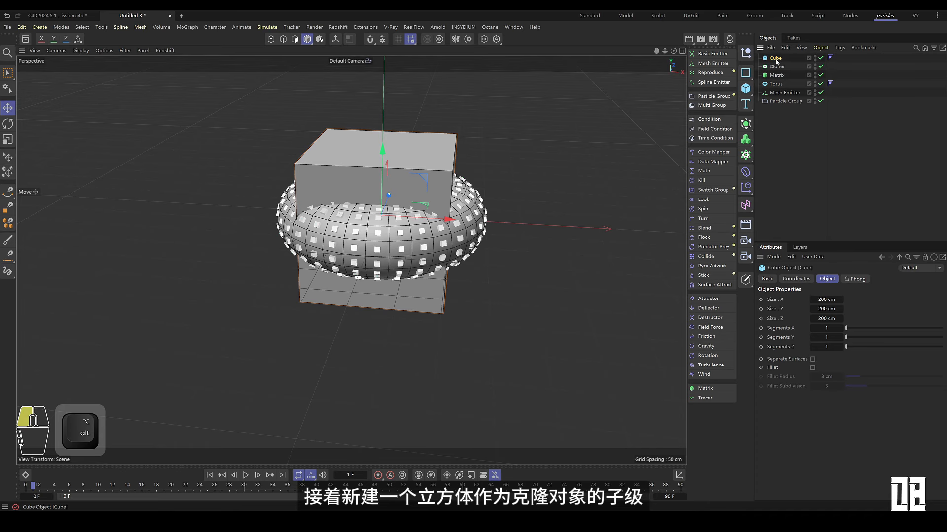
{"action": "left_click_drag", "start_coordinate": [777, 60], "coordinate": [778, 67]}
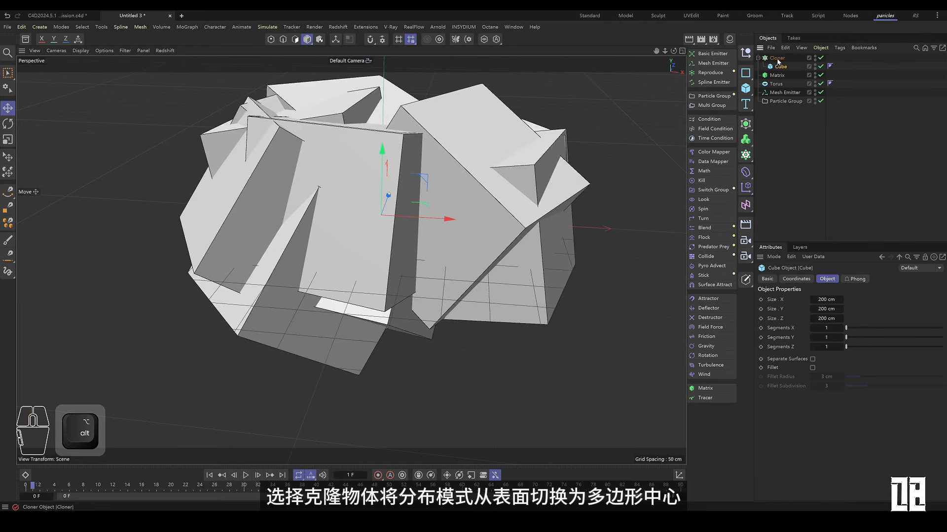
- Set the cloner's distribution to Polygon Center
{"action": "left_click", "coordinate": [778, 60]}
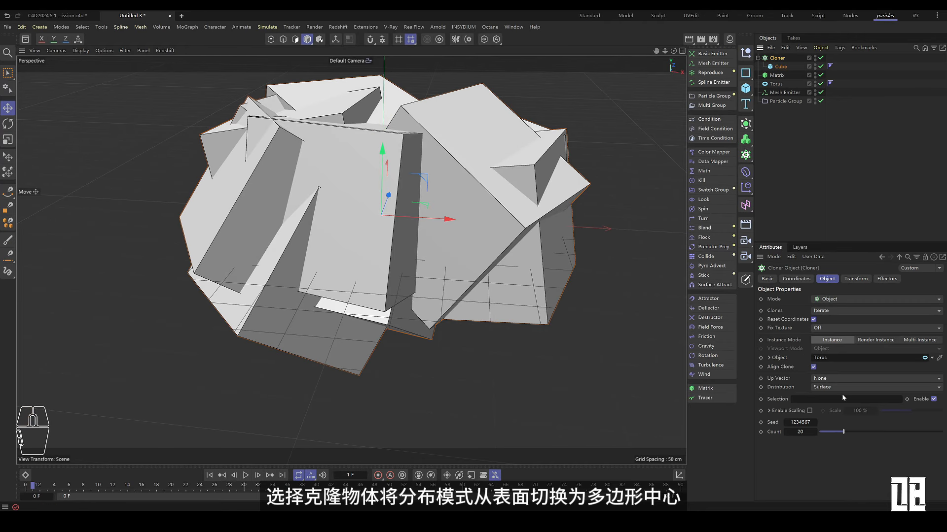
{"action": "left_click", "coordinate": [830, 387]}
{"action": "left_click", "coordinate": [838, 417]}
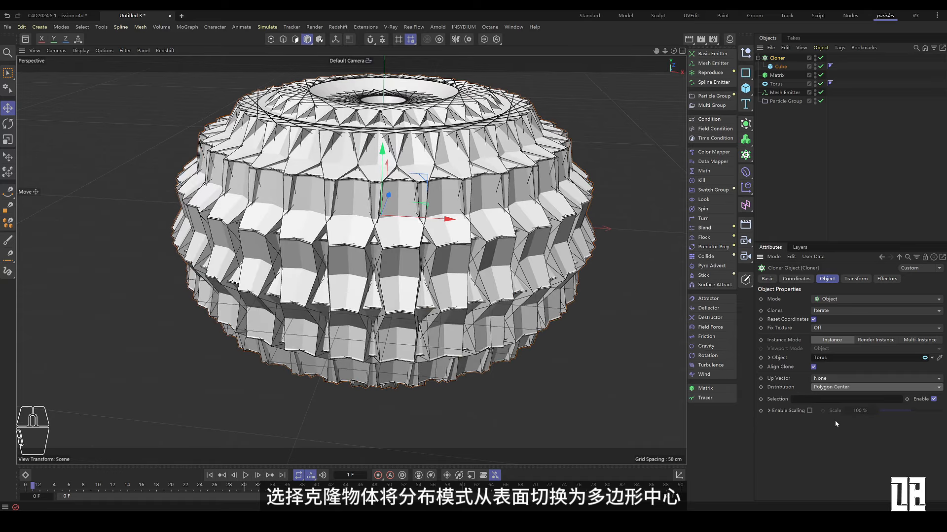
{"action": "mouse_move", "coordinate": [389, 290]}
{"action": "left_mouse_down", "text": "alt"}
{"action": "mouse_move", "coordinate": [399, 292]}
{"action": "mouse_move", "coordinate": [402, 336]}
{"action": "left_mouse_up", "text": "alt"}
{"action": "right_click_drag", "start_coordinate": [402, 335], "coordinate": [434, 330], "text": "alt"}
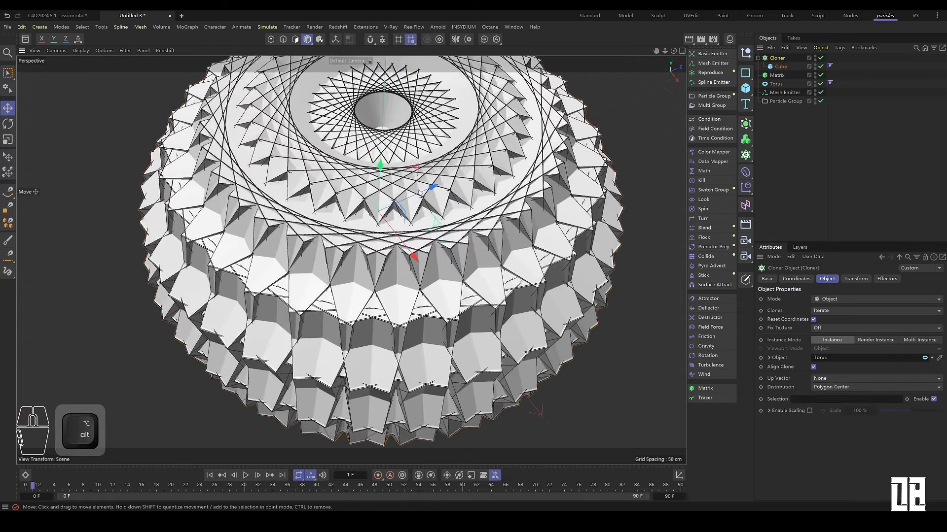
- Disable the cloner and convert its child cube into an editable polygon object
{"action": "left_click", "coordinate": [782, 66]}
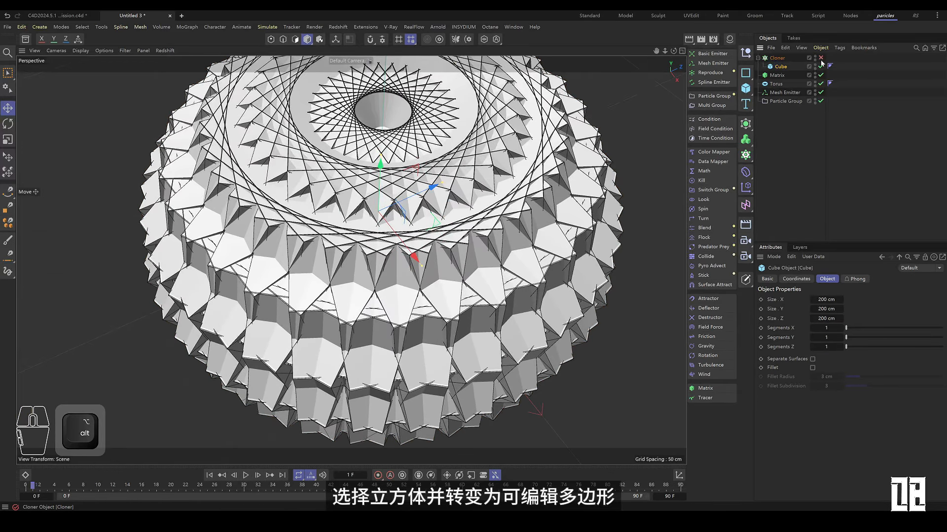
{"action": "right_click_drag", "start_coordinate": [474, 125], "coordinate": [507, 127], "text": "alt"}
{"action": "left_click", "coordinate": [745, 281]}
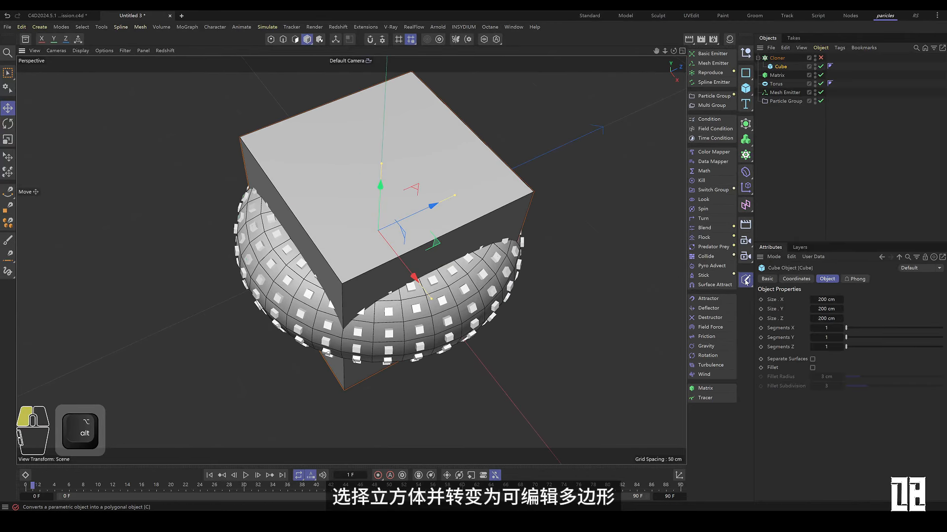
- Select all of the cube's points in point mode and collapse them into a single point
{"action": "left_click", "coordinate": [271, 40]}
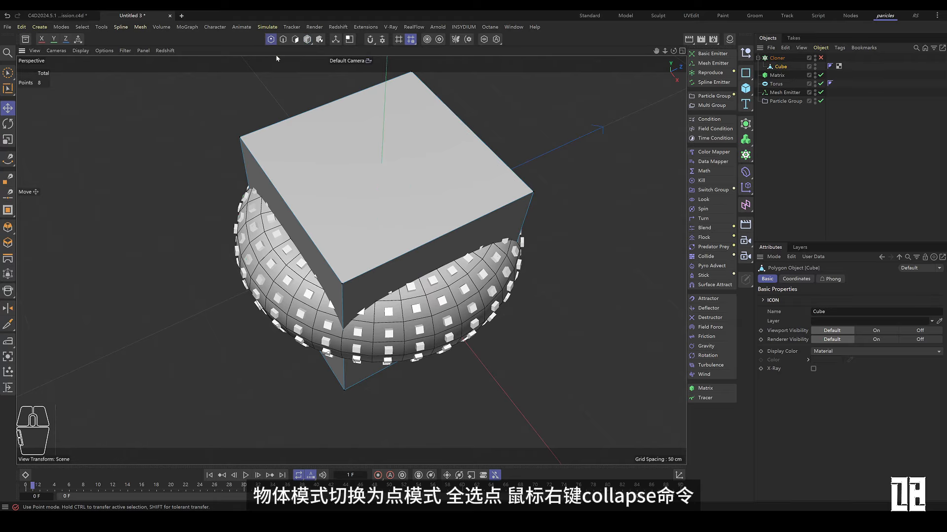
{"action": "key", "text": "ctrl+a"}
{"action": "right_click", "coordinate": [357, 135]}
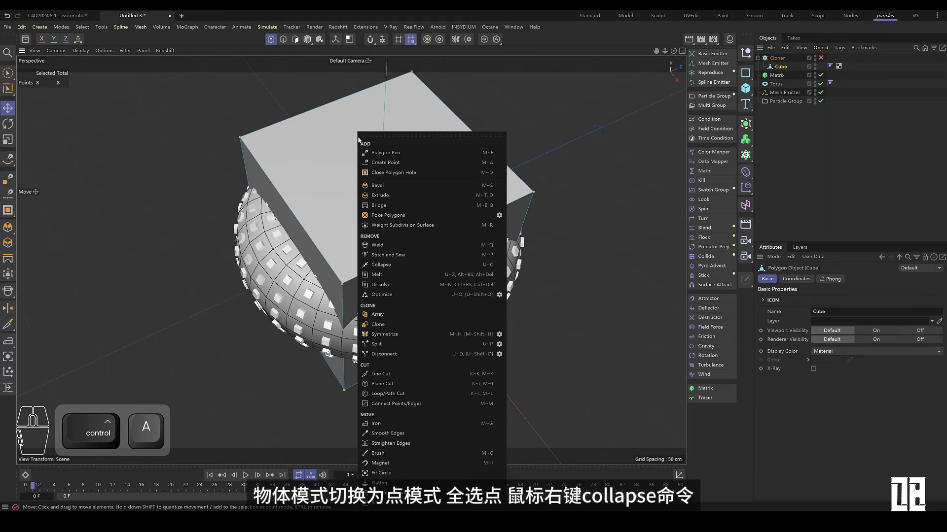
{"action": "left_click", "coordinate": [406, 269]}
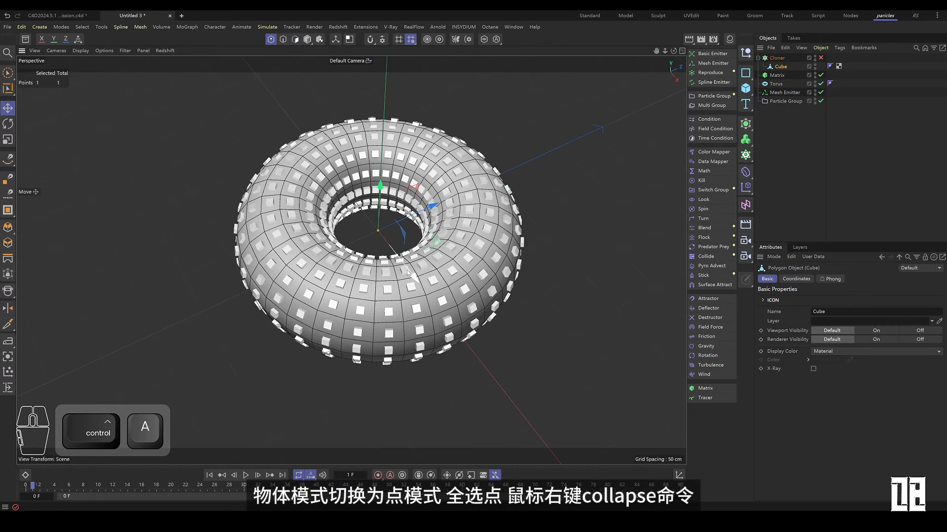
{"action": "right_click_drag", "start_coordinate": [373, 222], "coordinate": [438, 240], "text": "alt"}
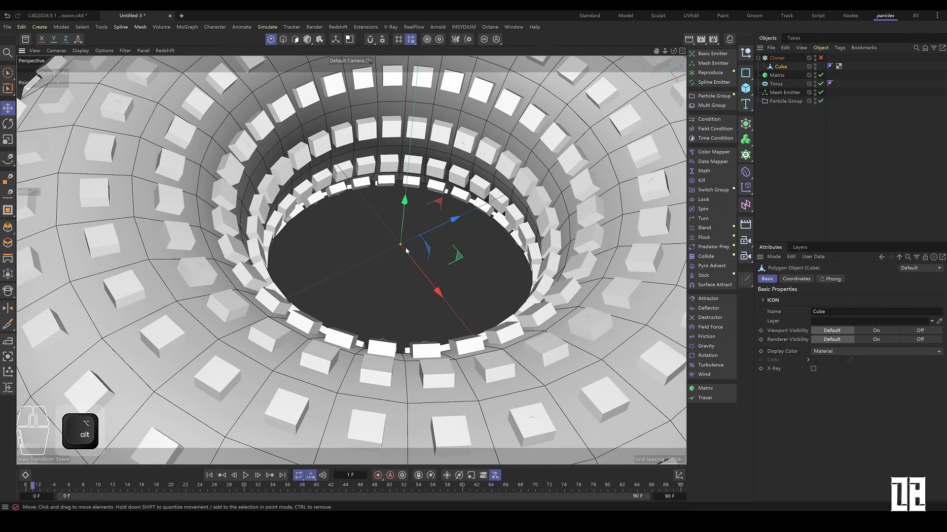
- Re-enable the cloner and replace the torus with it as the matrix's source object
{"action": "left_click", "coordinate": [817, 118]}
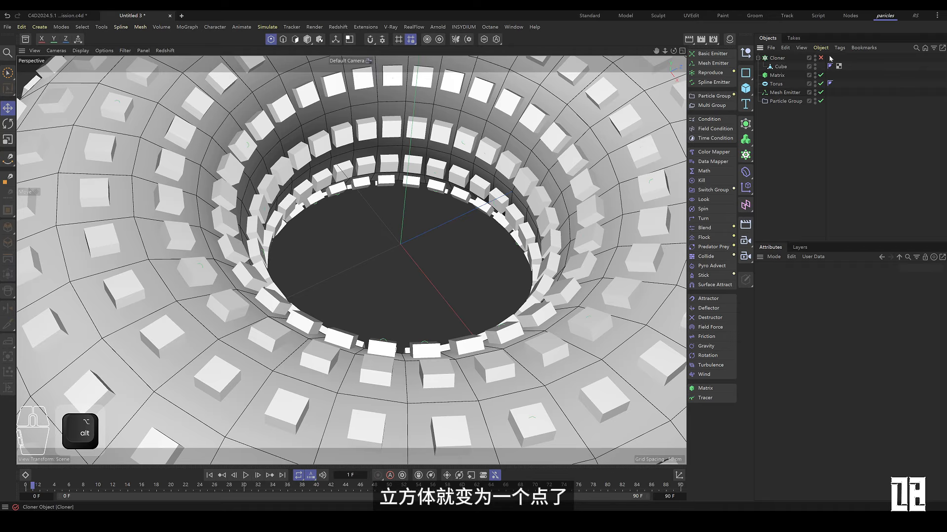
{"action": "left_click", "coordinate": [793, 59]}
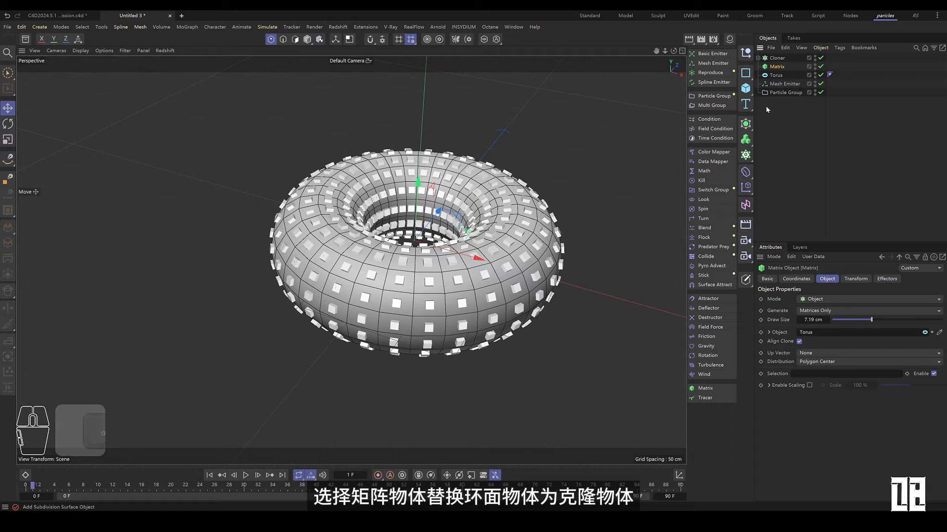
{"action": "left_click", "coordinate": [777, 58]}
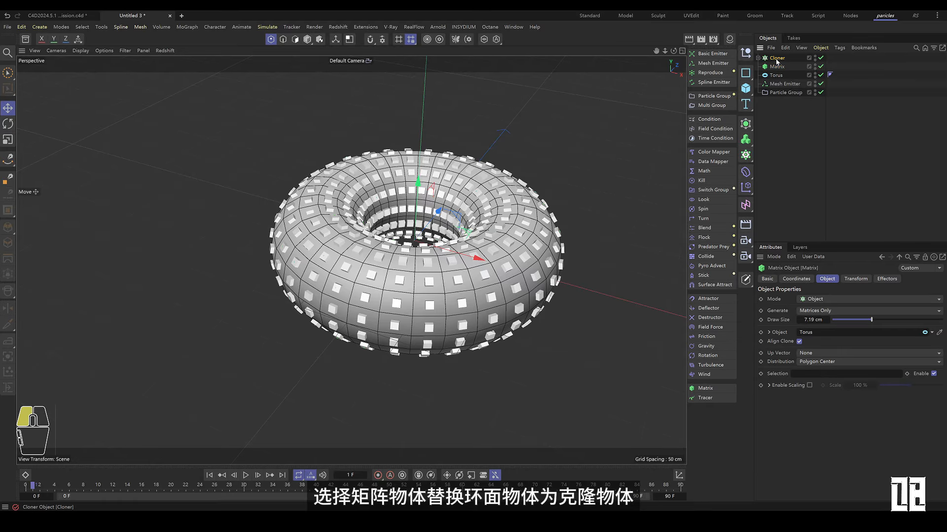
{"action": "left_click_drag", "start_coordinate": [827, 337], "coordinate": [833, 334]}
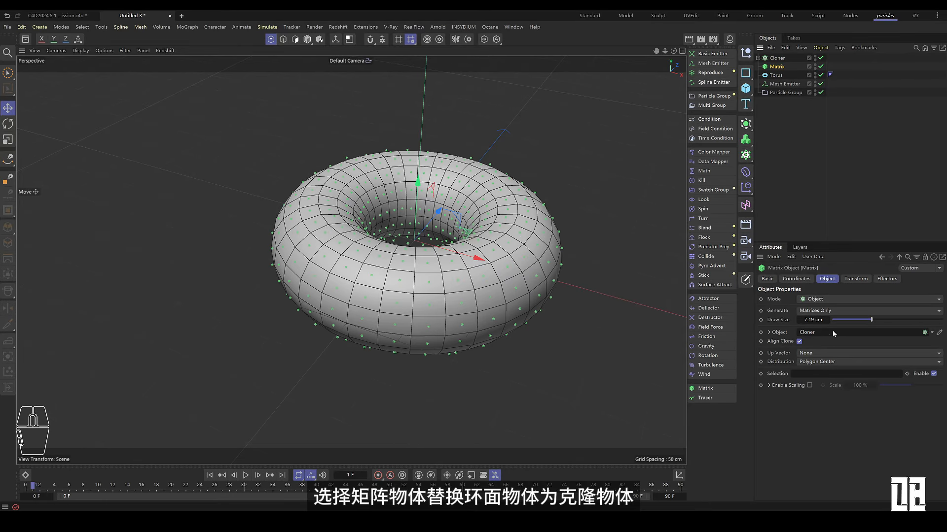
- Replay the particle simulation from the start and adjust the matrix's draw size
{"action": "left_click", "coordinate": [785, 161]}
{"action": "left_click", "coordinate": [209, 475]}
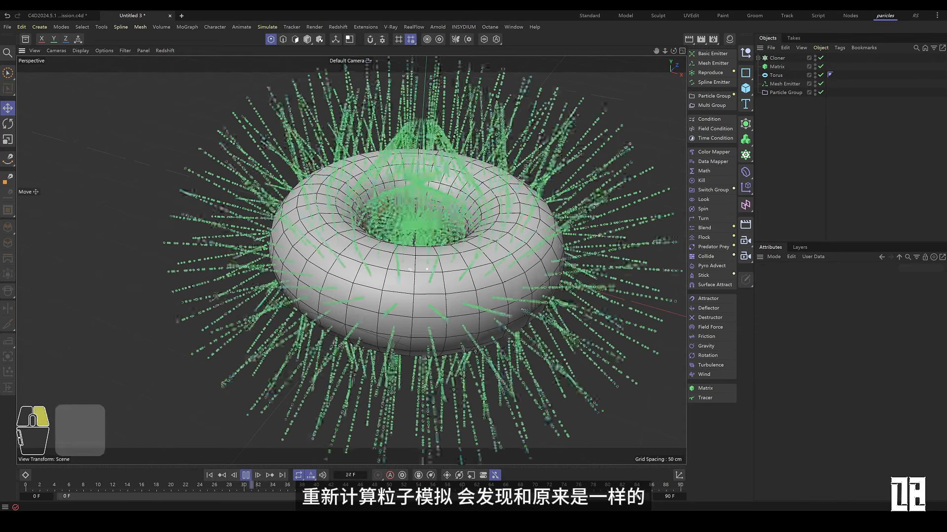
{"action": "right_click_drag", "start_coordinate": [434, 276], "coordinate": [611, 207], "text": "alt"}
{"action": "left_click", "coordinate": [780, 68]}
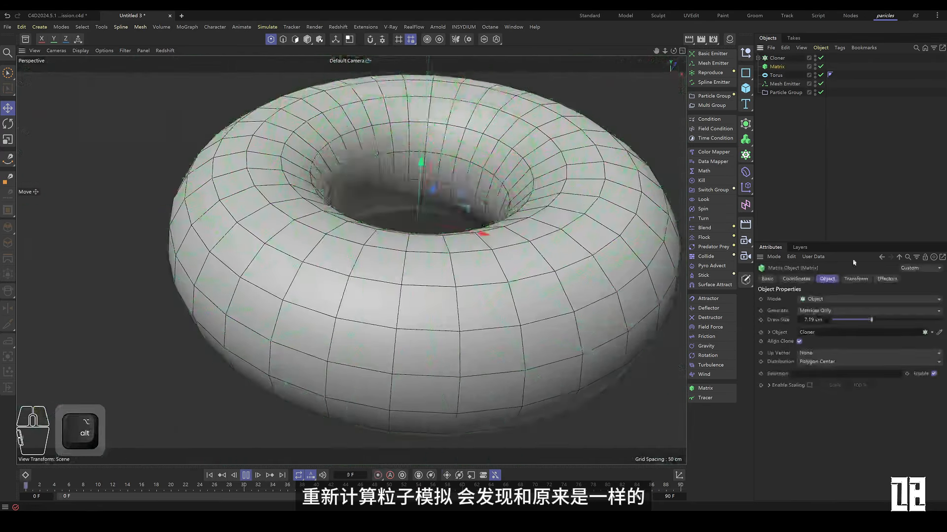
{"action": "left_click_drag", "start_coordinate": [870, 321], "coordinate": [931, 328]}
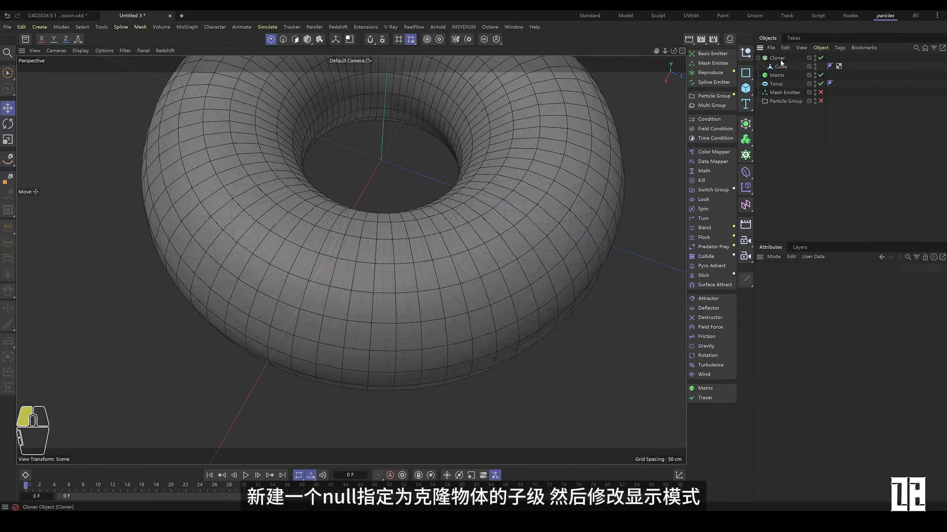
- Add a null as a child of the cloner and set its display shape to Cube
{"action": "left_click", "coordinate": [746, 53]}
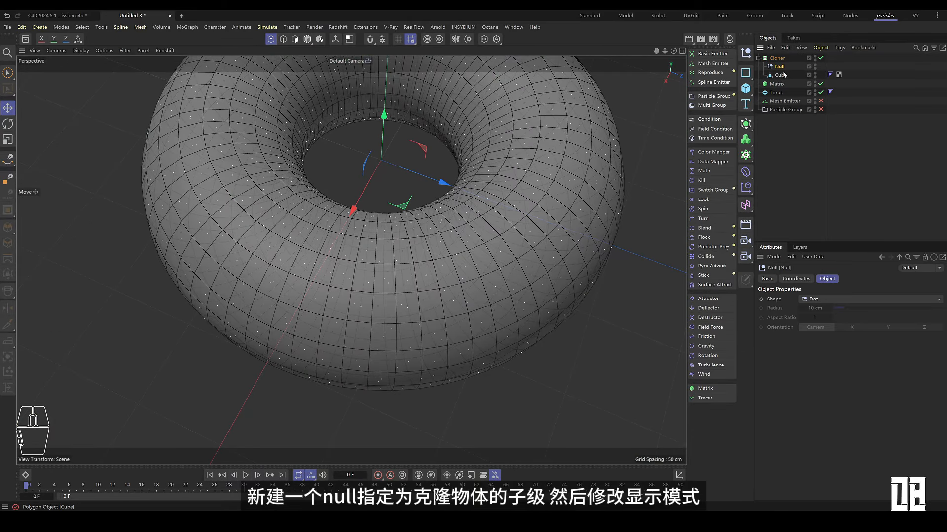
{"action": "left_click_drag", "start_coordinate": [401, 262], "coordinate": [319, 285], "text": "alt"}
{"action": "scroll", "coordinate": [411, 308], "scroll_direction": "up", "scroll_amount": 2}
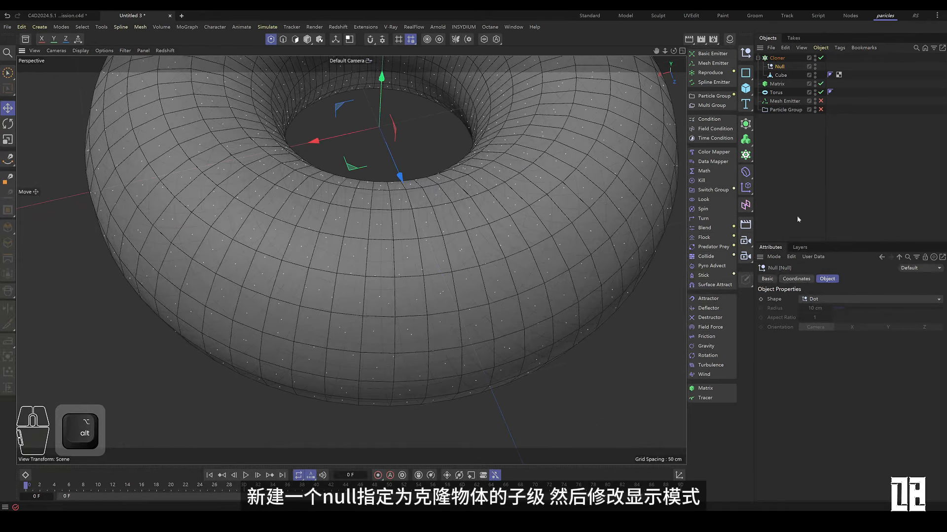
{"action": "left_click", "coordinate": [829, 299]}
{"action": "left_click", "coordinate": [826, 419]}
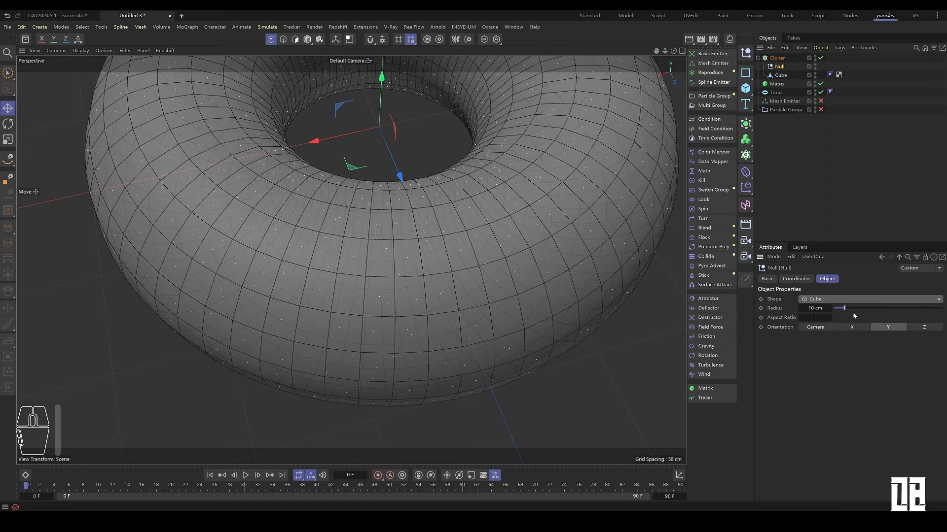
- Set the null's display radius to 16 cm
{"action": "left_click_drag", "start_coordinate": [846, 309], "coordinate": [860, 315]}
{"action": "right_click_drag", "start_coordinate": [444, 198], "coordinate": [345, 205], "text": "alt"}
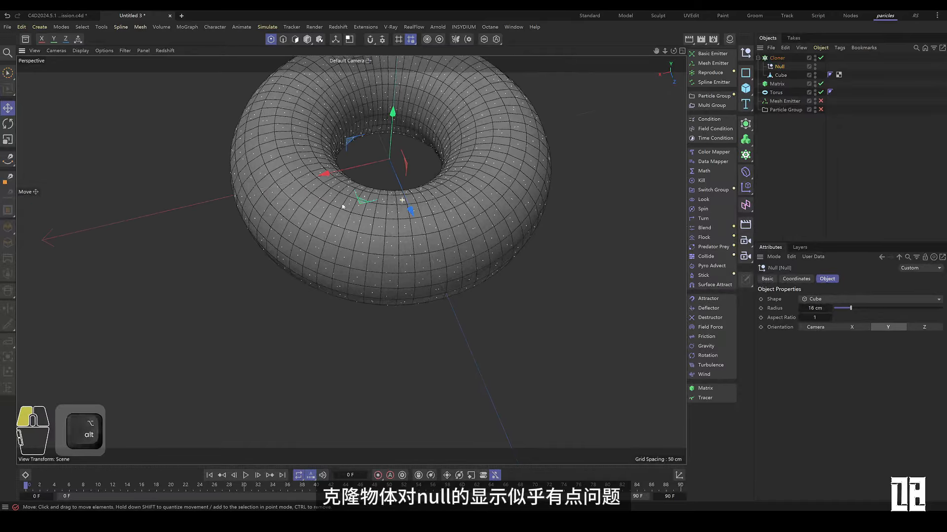
{"action": "left_click_drag", "start_coordinate": [344, 205], "coordinate": [411, 151], "text": "alt"}
{"action": "right_click_drag", "start_coordinate": [410, 151], "coordinate": [478, 148], "text": "alt"}
- Disable the cloner and reduce the null's display radius to 8 cm
{"action": "left_click", "coordinate": [777, 58]}
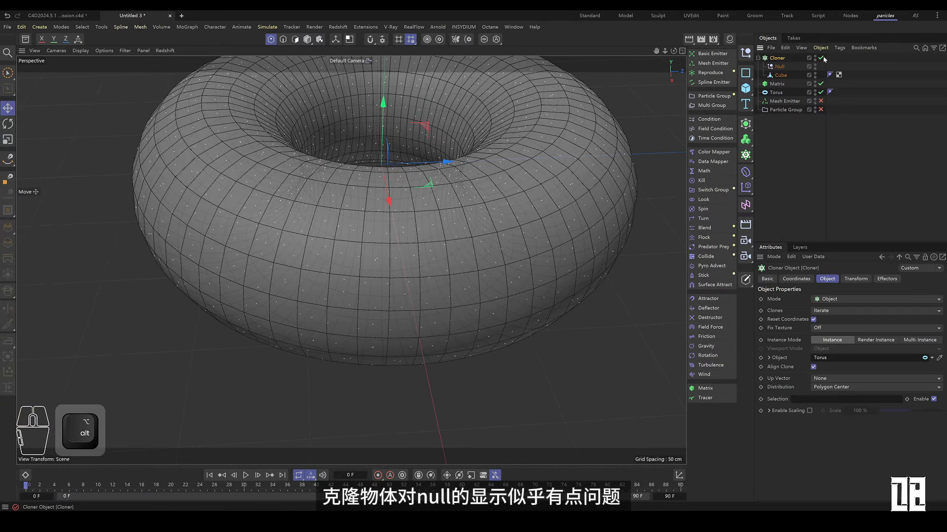
{"action": "left_click", "coordinate": [822, 59]}
{"action": "left_click_drag", "start_coordinate": [410, 168], "coordinate": [424, 214], "text": "alt"}
{"action": "left_click", "coordinate": [779, 67]}
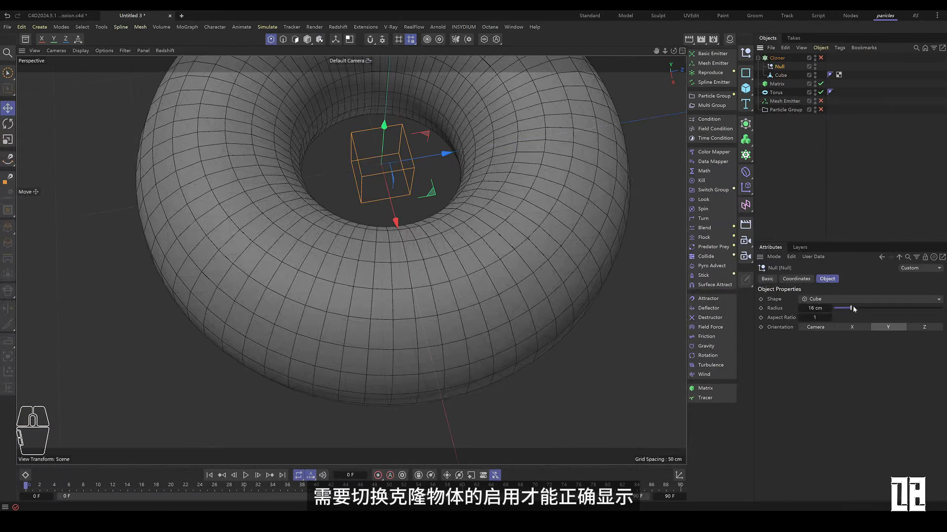
{"action": "left_click_drag", "start_coordinate": [853, 309], "coordinate": [842, 309]}
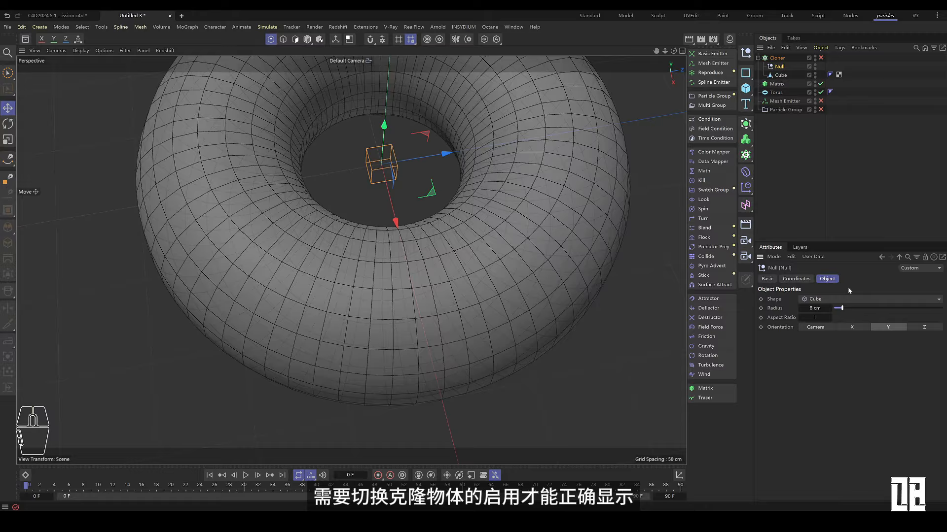
- Re-enable the cloner and set the null's display radius to 2 cm
{"action": "left_click", "coordinate": [773, 58]}
{"action": "left_click", "coordinate": [779, 67]}
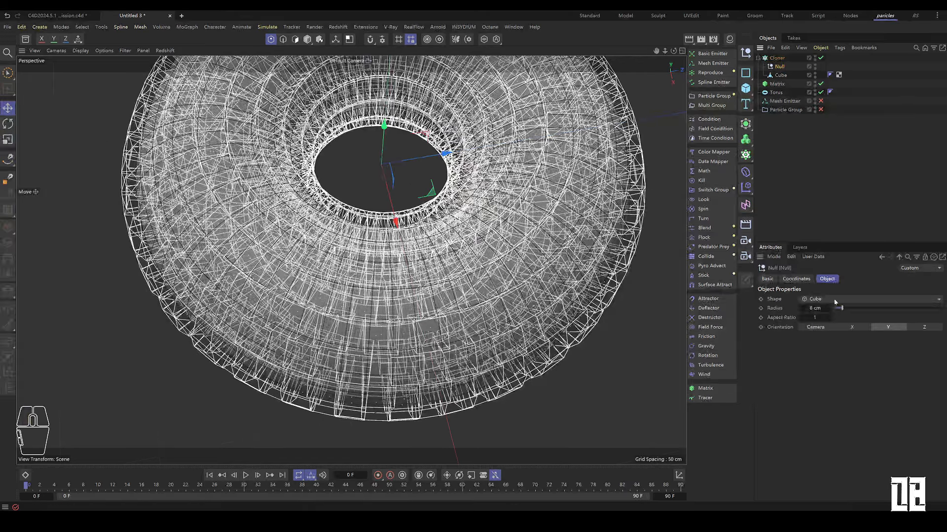
{"action": "type", "text": "2"}
{"action": "key", "text": "Return"}
{"action": "left_click", "coordinate": [785, 182]}
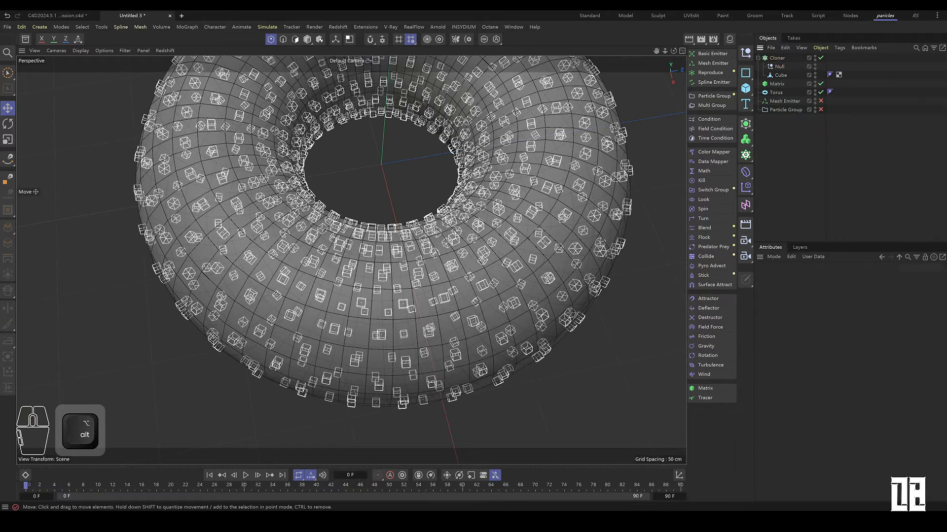
- Turn off the X-Ray display of the torus
{"action": "scroll", "coordinate": [390, 190], "scroll_direction": "down", "scroll_amount": 3, "text": "alt"}
{"action": "mouse_move", "coordinate": [387, 180]}
{"action": "left_mouse_down", "text": "alt"}
{"action": "mouse_move", "coordinate": [372, 157]}
{"action": "mouse_move", "coordinate": [377, 165]}
{"action": "left_mouse_up", "text": "alt"}
{"action": "scroll", "coordinate": [419, 247], "scroll_direction": "up", "scroll_amount": 5, "text": "alt"}
{"action": "left_click_drag", "start_coordinate": [419, 246], "coordinate": [422, 281], "text": "alt"}
{"action": "left_click", "coordinate": [776, 93]}
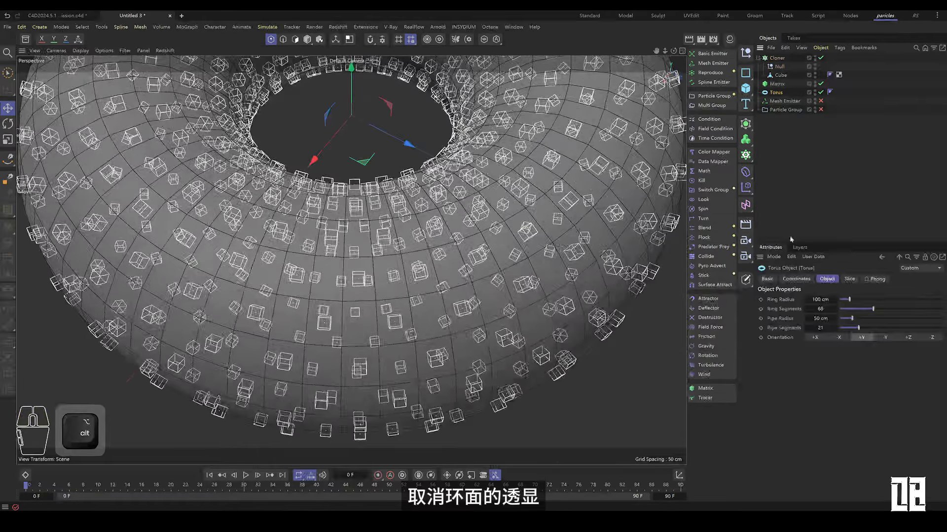
{"action": "left_click", "coordinate": [767, 279]}
{"action": "left_click", "coordinate": [813, 377]}
{"action": "left_click", "coordinate": [789, 182]}
- Duplicate the null three times as additional children of the cloner
{"action": "right_click_drag", "start_coordinate": [402, 257], "coordinate": [353, 242], "text": "alt"}
{"action": "left_click_drag", "start_coordinate": [353, 241], "coordinate": [419, 251], "text": "alt"}
{"action": "right_click_drag", "start_coordinate": [419, 252], "coordinate": [450, 231], "text": "alt"}
{"action": "middle_click_drag", "start_coordinate": [450, 231], "coordinate": [460, 274], "text": "alt"}
{"action": "left_click_drag", "start_coordinate": [460, 274], "coordinate": [461, 227], "text": "alt"}
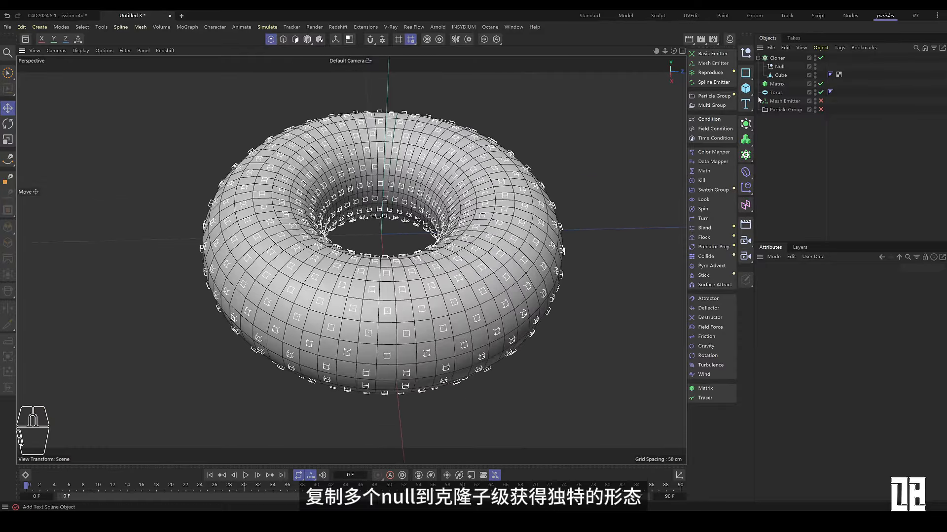
{"action": "left_click", "coordinate": [781, 77]}
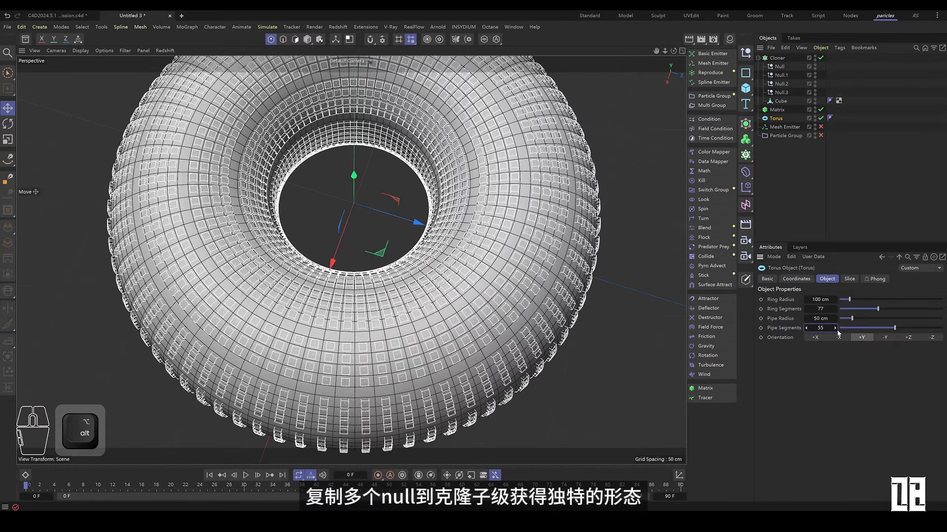
- Set the torus's pipe segments to 57 and the display radius of the four nulls to 0.5 cm
{"action": "left_click", "coordinate": [836, 329]}
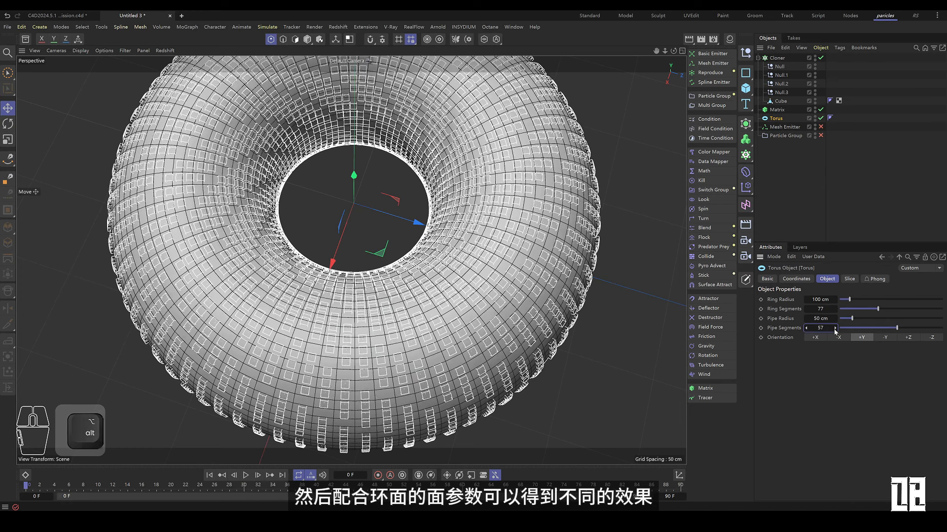
{"action": "left_click", "coordinate": [789, 186]}
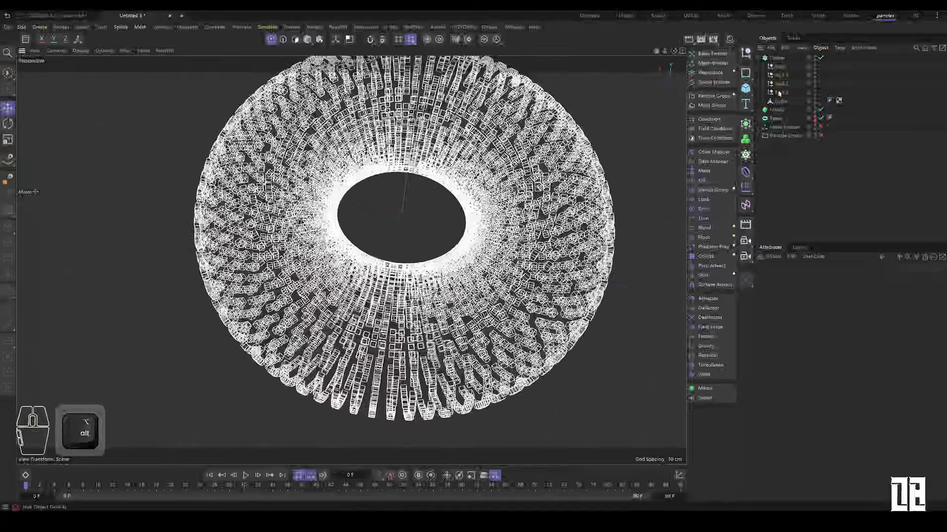
{"action": "type", "text": ".5"}
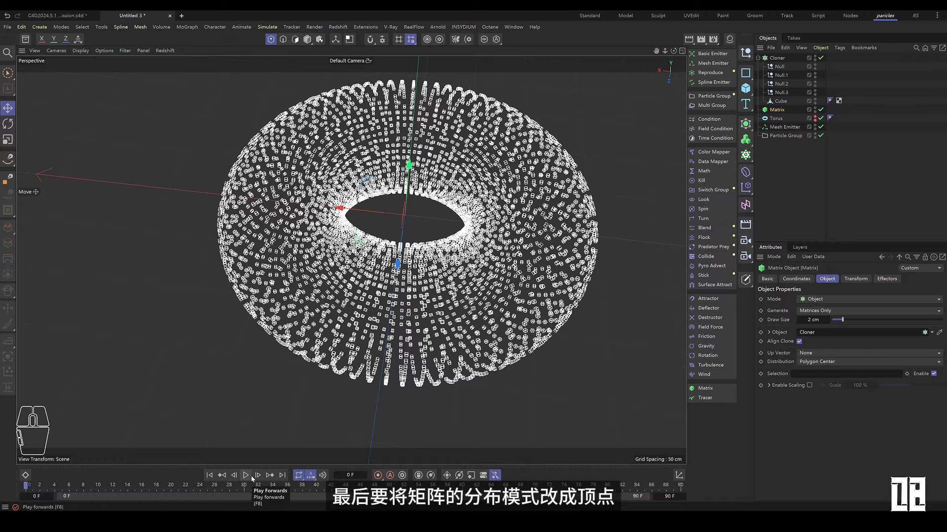
- Set the matrix's distribution to Vertex
{"action": "left_click", "coordinate": [817, 363]}
{"action": "left_click", "coordinate": [816, 373]}
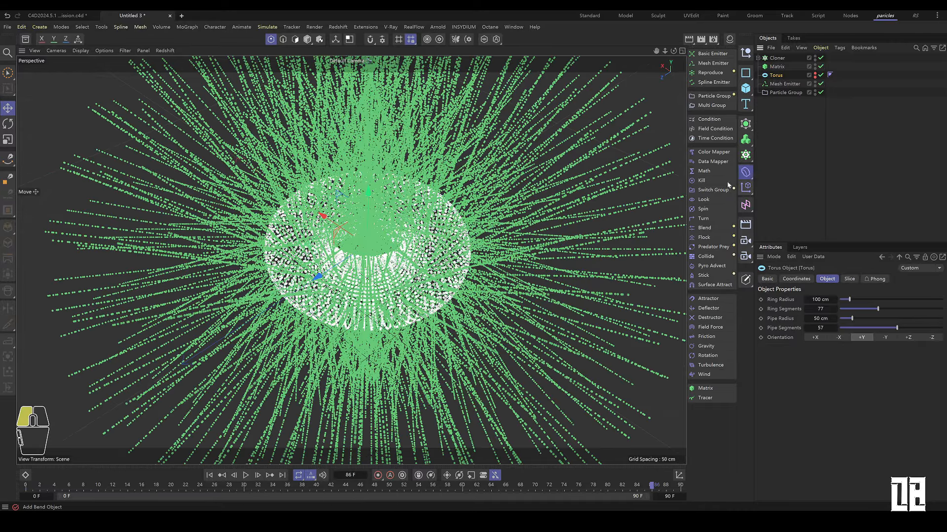
- Add a Displacer deformer to the torus and assign a Noise shader to its shading
{"action": "left_click", "coordinate": [745, 172]}
{"action": "left_click", "coordinate": [784, 391]}
{"action": "left_click", "coordinate": [792, 310]}
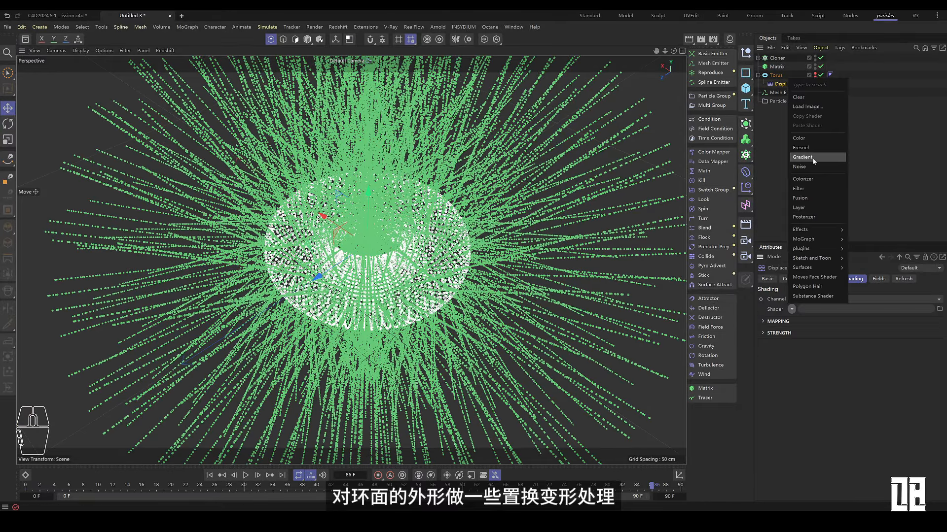
{"action": "left_click", "coordinate": [811, 167]}
{"action": "left_click", "coordinate": [811, 308]}
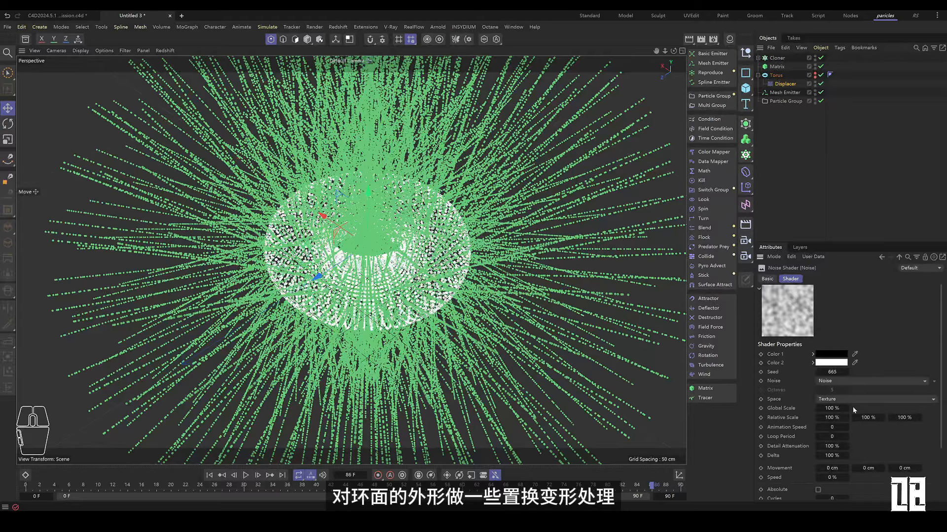
- Set the noise's global scale to 916 % and animation speed to 1, and play the simulation from the start
{"action": "left_click_drag", "start_coordinate": [841, 408], "coordinate": [920, 408]}
{"action": "double_click", "coordinate": [832, 428]}
{"action": "type", "text": "1"}
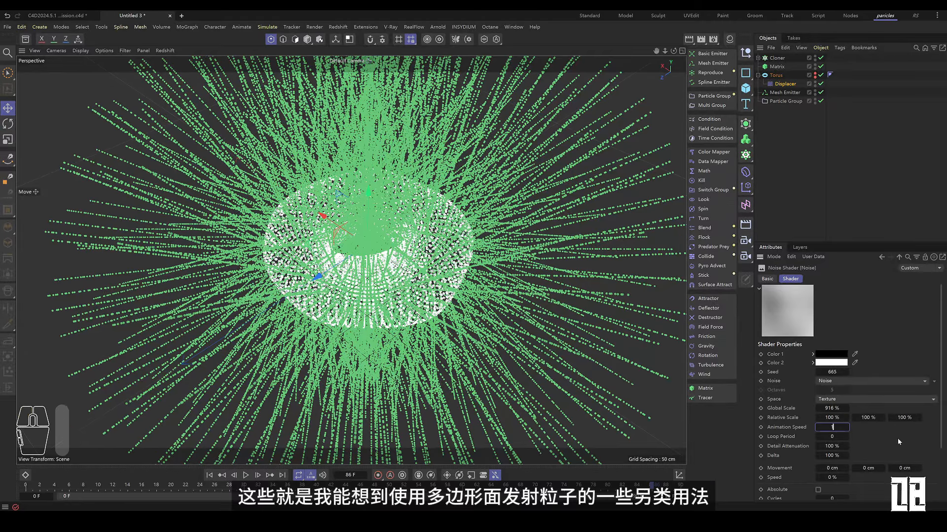
{"action": "left_click", "coordinate": [217, 476]}
{"action": "key", "text": "F8"}
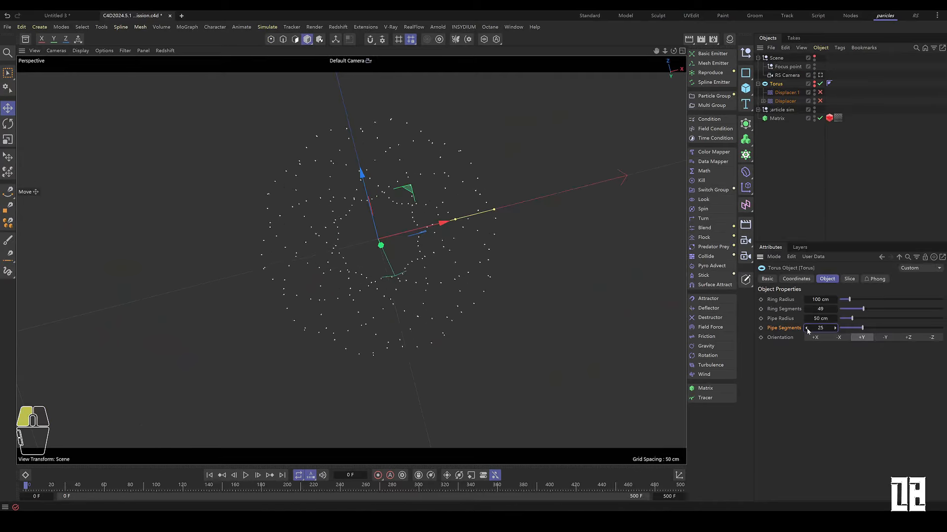
- Set the pipe segments of the torus in the finished emission scene to 34
{"action": "left_click", "coordinate": [807, 329]}
{"action": "left_click", "coordinate": [807, 328]}
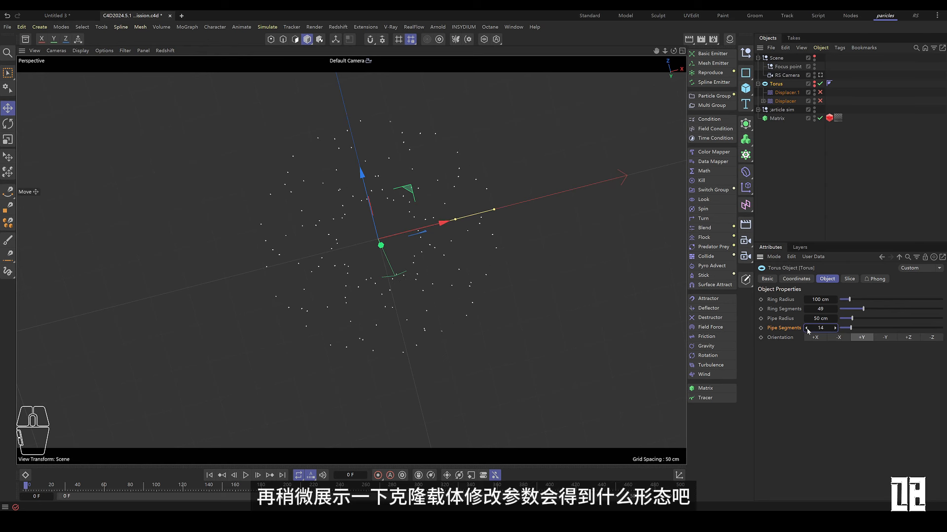
{"action": "left_click", "coordinate": [479, 313]}
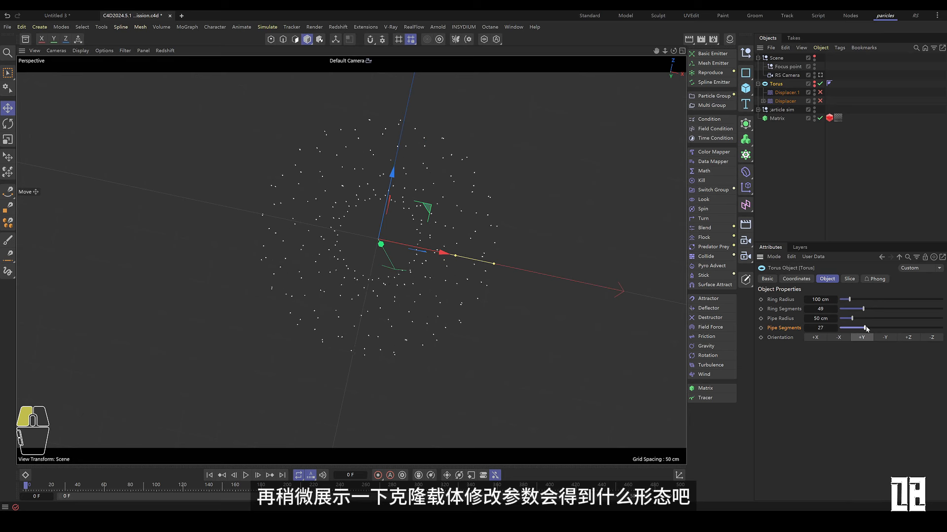
{"action": "left_click_drag", "start_coordinate": [866, 328], "coordinate": [882, 325]}
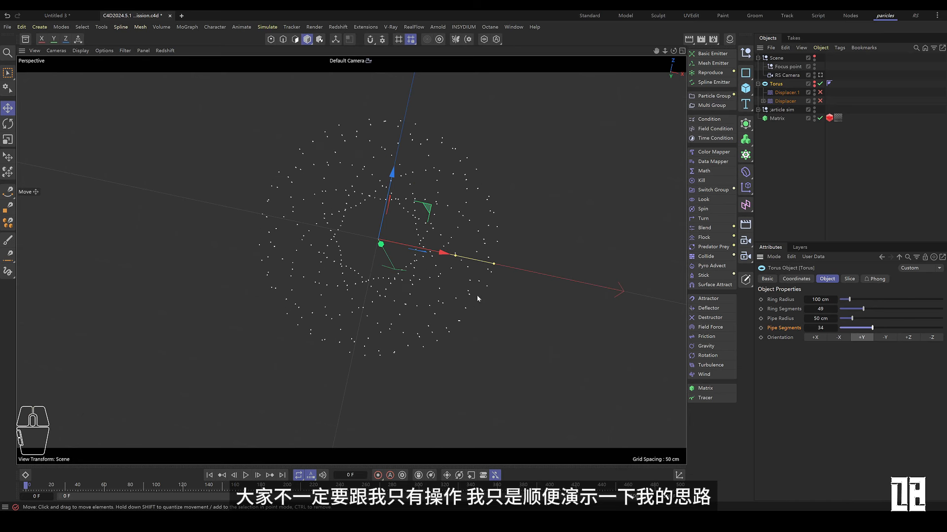
- Play the particle simulation and view the emission around the torus from different angles
{"action": "left_click_drag", "start_coordinate": [459, 233], "coordinate": [445, 263], "text": "alt"}
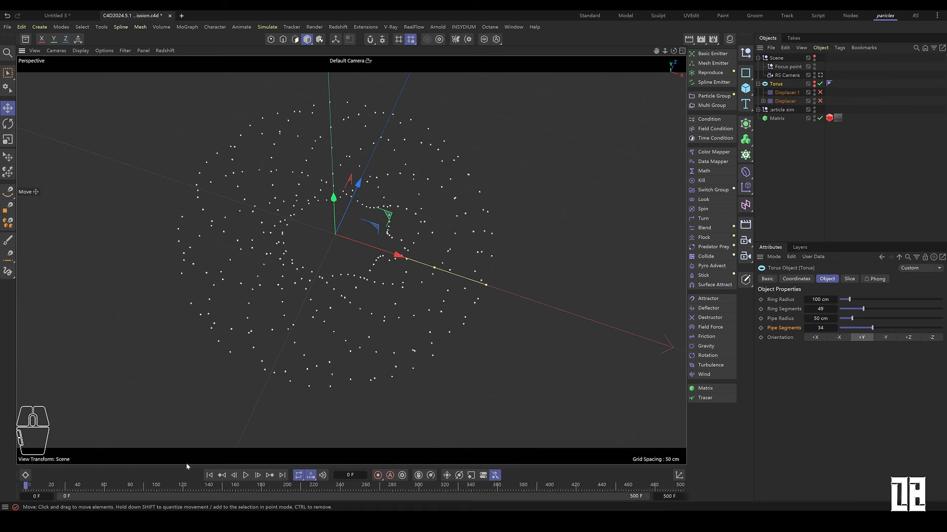
{"action": "left_click", "coordinate": [246, 475]}
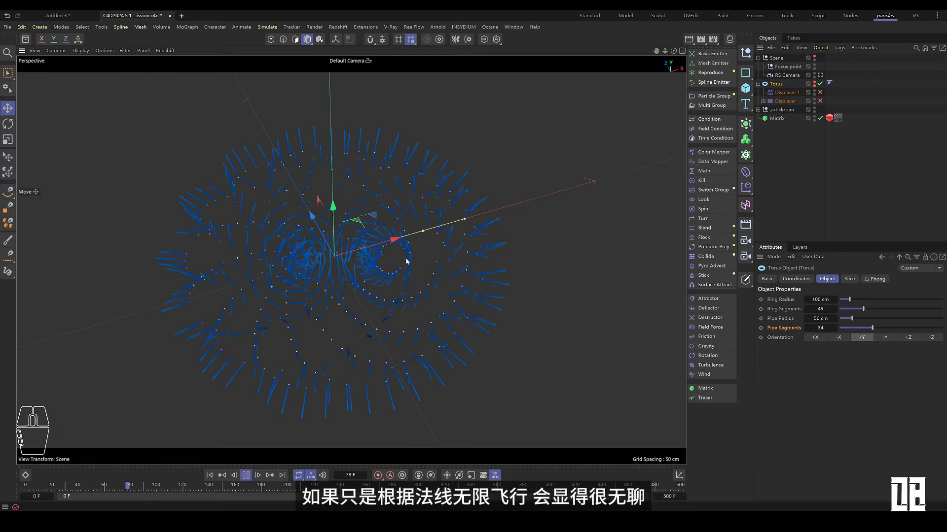
{"action": "left_click_drag", "start_coordinate": [422, 269], "coordinate": [443, 277], "text": "alt"}
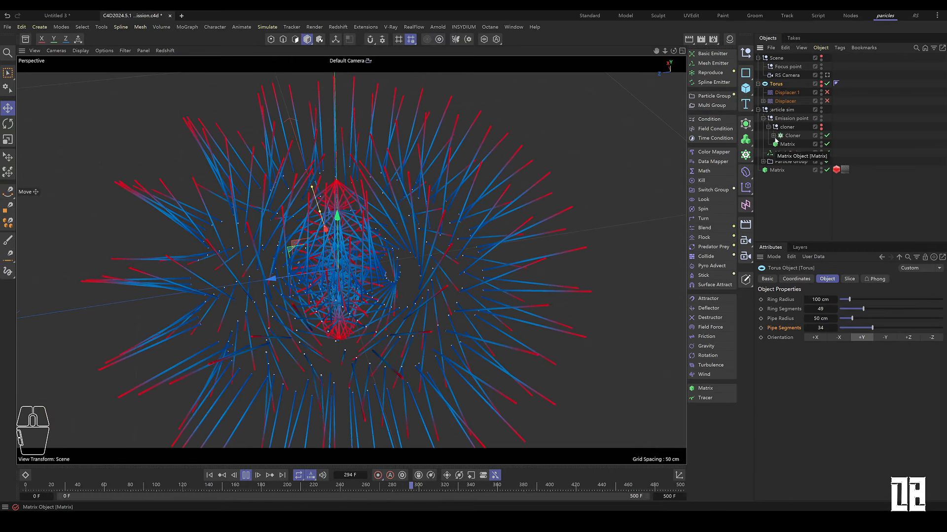
- Examine the particle group's Color Mapper, which colors particles by Distance Traversed, while the simulation plays
{"action": "left_click", "coordinate": [763, 118]}
{"action": "left_click", "coordinate": [791, 145]}
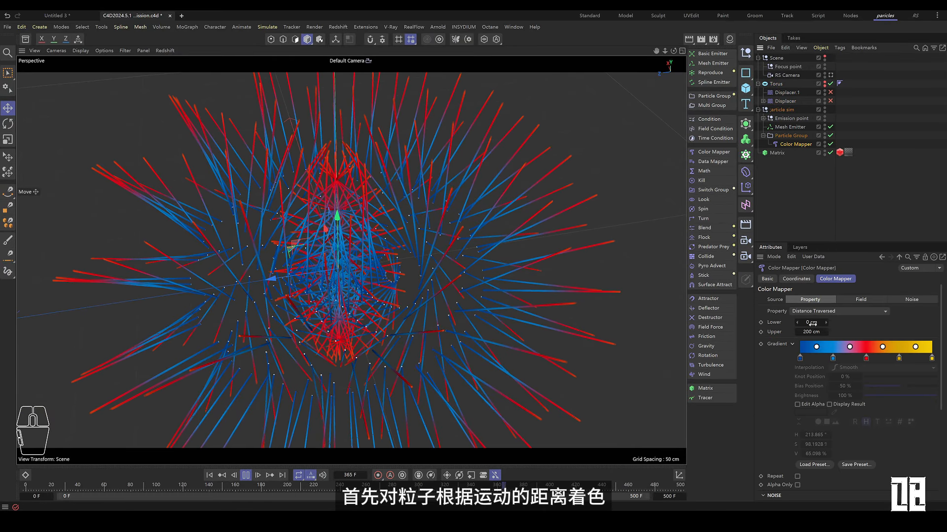
{"action": "right_click_drag", "start_coordinate": [405, 315], "coordinate": [363, 283], "text": "alt"}
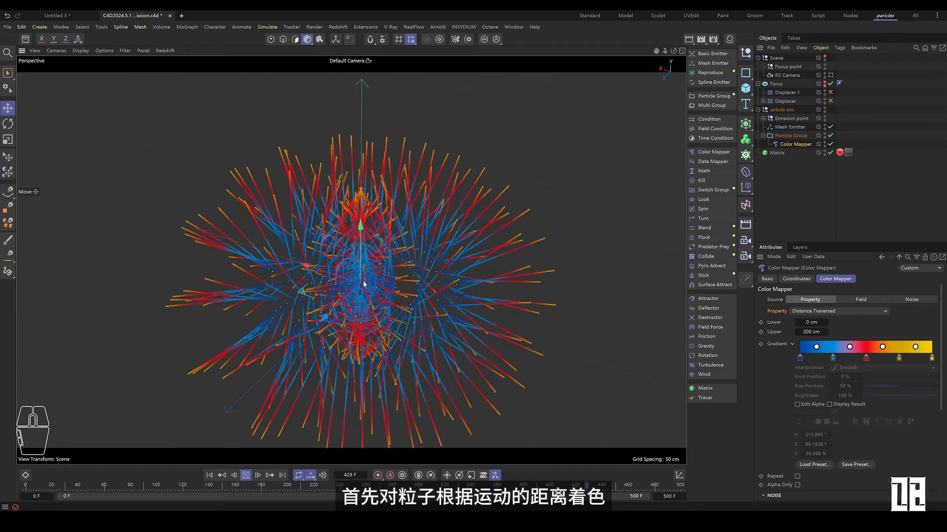
{"action": "left_click_drag", "start_coordinate": [364, 283], "coordinate": [401, 269], "text": "alt"}
{"action": "right_click_drag", "start_coordinate": [401, 269], "coordinate": [428, 267], "text": "alt"}
- Enable the Displacer.1 deformer on the torus and replay the simulation from the start
{"action": "left_click", "coordinate": [249, 485]}
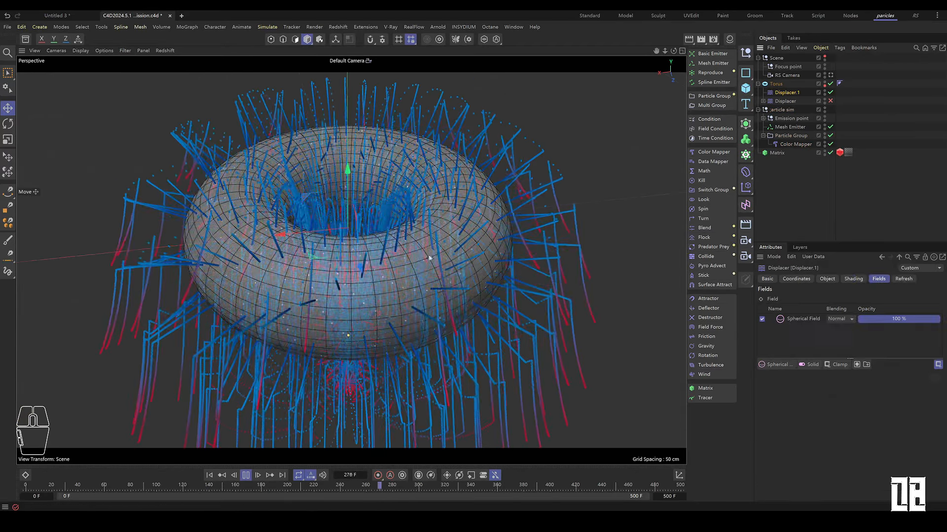
{"action": "left_click_drag", "start_coordinate": [430, 257], "coordinate": [394, 271], "text": "alt"}
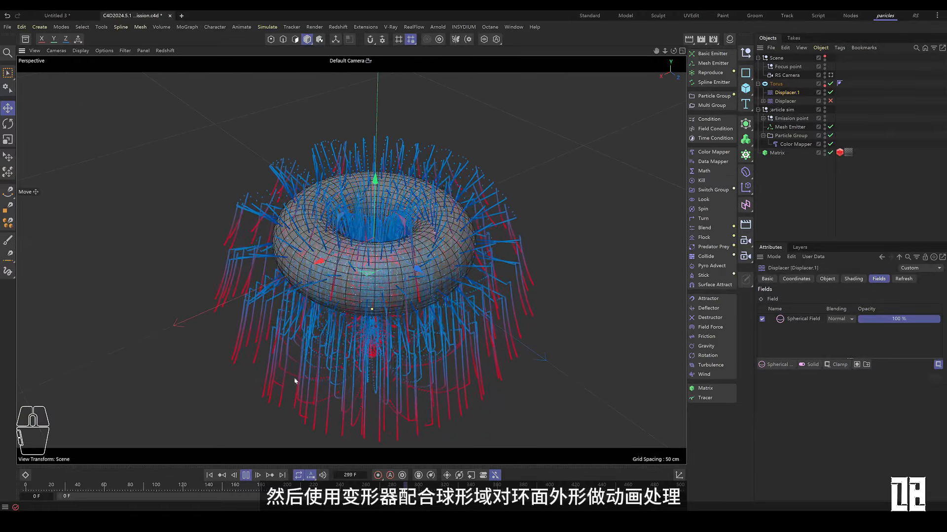
{"action": "left_click", "coordinate": [207, 477]}
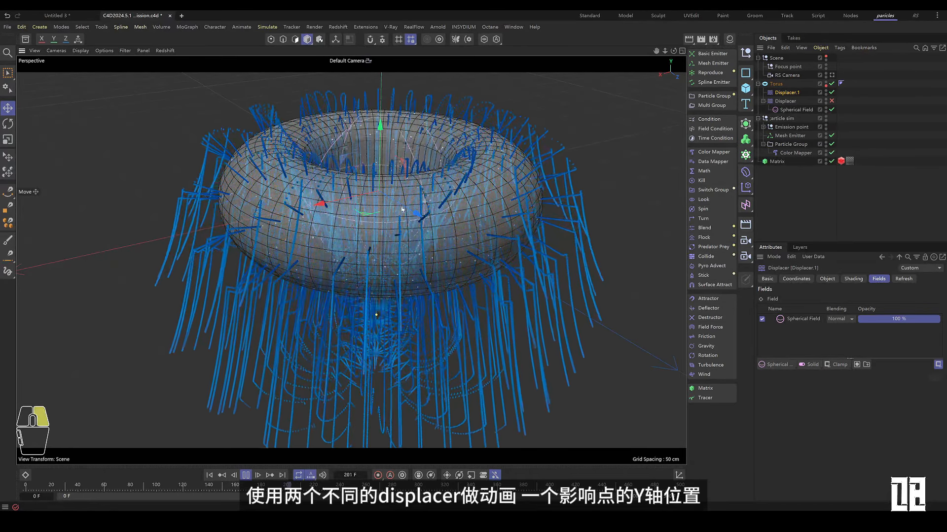
{"action": "left_click_drag", "start_coordinate": [402, 209], "coordinate": [380, 191], "text": "alt"}
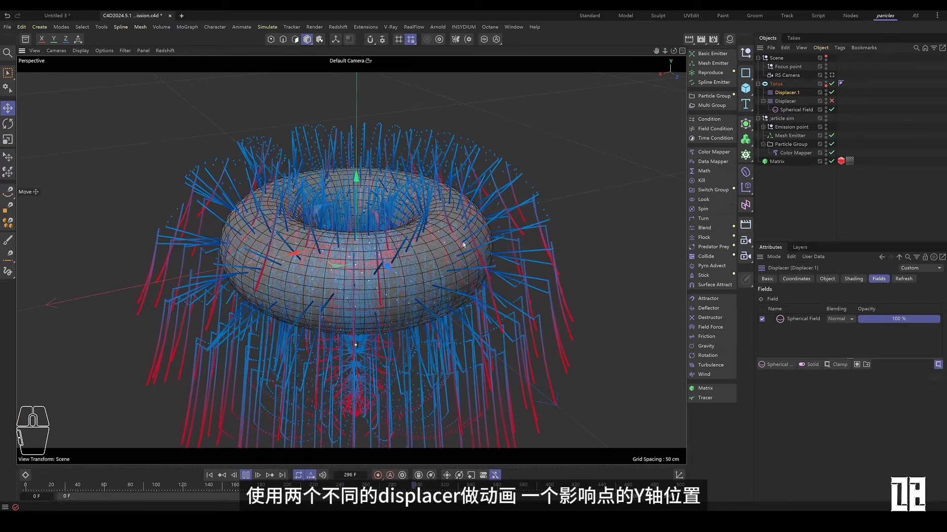
- Enable the torus's second Displacer and examine its Spherical Field's effect on the simulation
{"action": "left_click", "coordinate": [831, 101]}
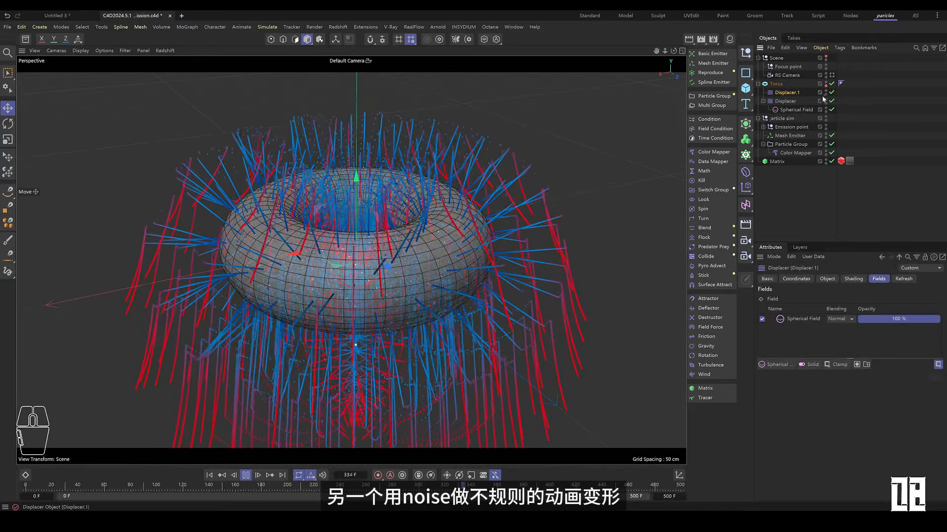
{"action": "left_click", "coordinate": [785, 100]}
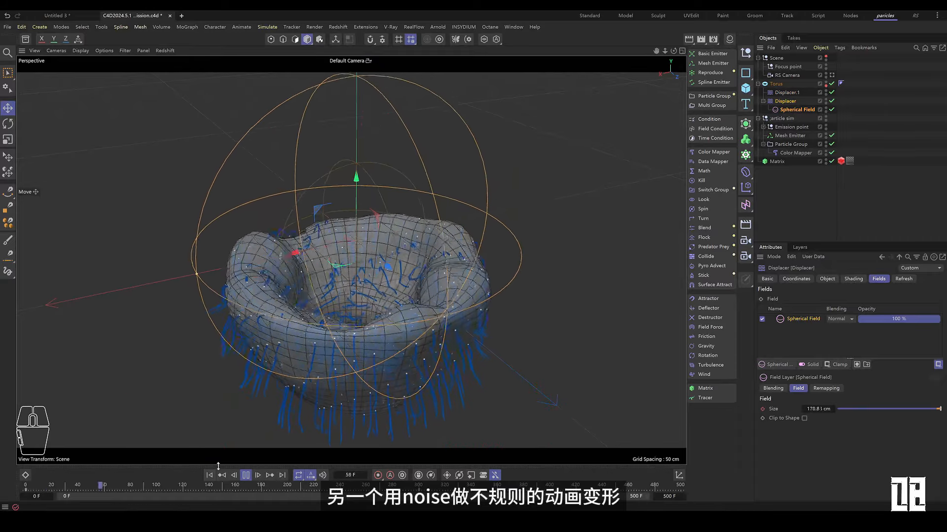
{"action": "right_click_drag", "start_coordinate": [424, 237], "coordinate": [367, 236], "text": "alt"}
{"action": "left_click_drag", "start_coordinate": [424, 222], "coordinate": [372, 235], "text": "alt"}
{"action": "right_click_drag", "start_coordinate": [372, 231], "coordinate": [416, 230], "text": "alt"}
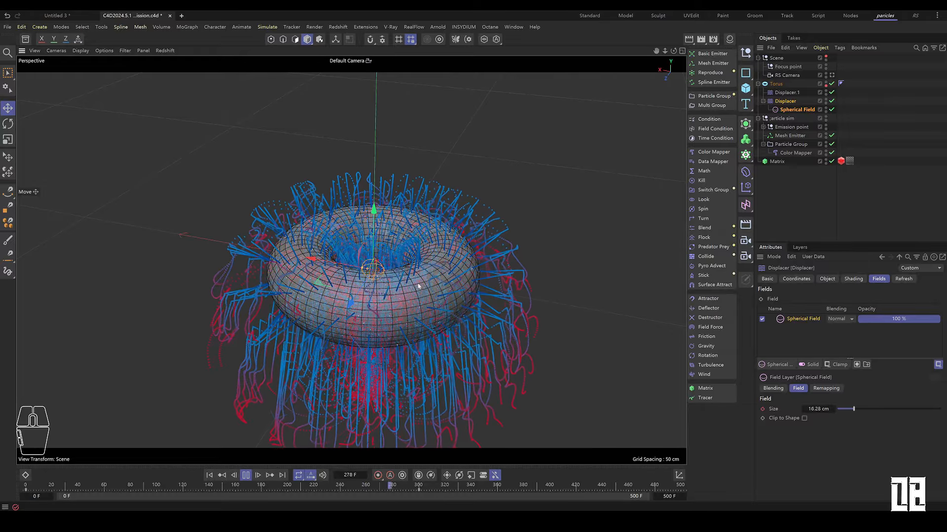
{"action": "right_click_drag", "start_coordinate": [418, 286], "coordinate": [446, 283], "text": "alt"}
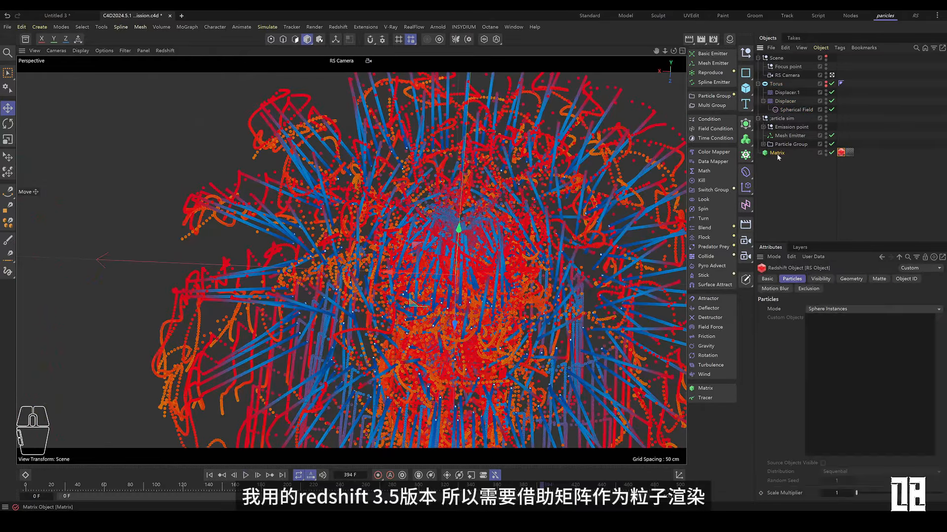
- Check the matrix's object properties and open the particle mode options of its Redshift Object tag
{"action": "left_click", "coordinate": [777, 153]}
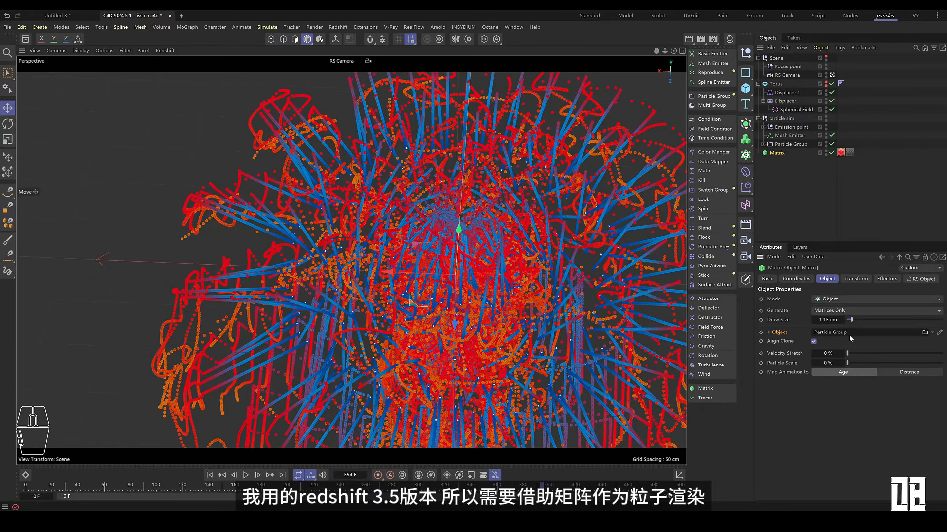
{"action": "left_click", "coordinate": [841, 153]}
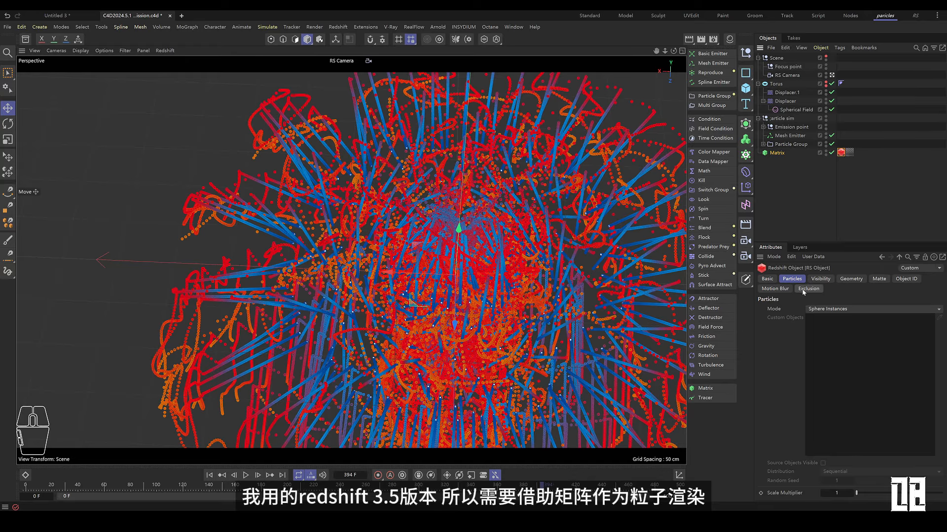
{"action": "left_click", "coordinate": [821, 309]}
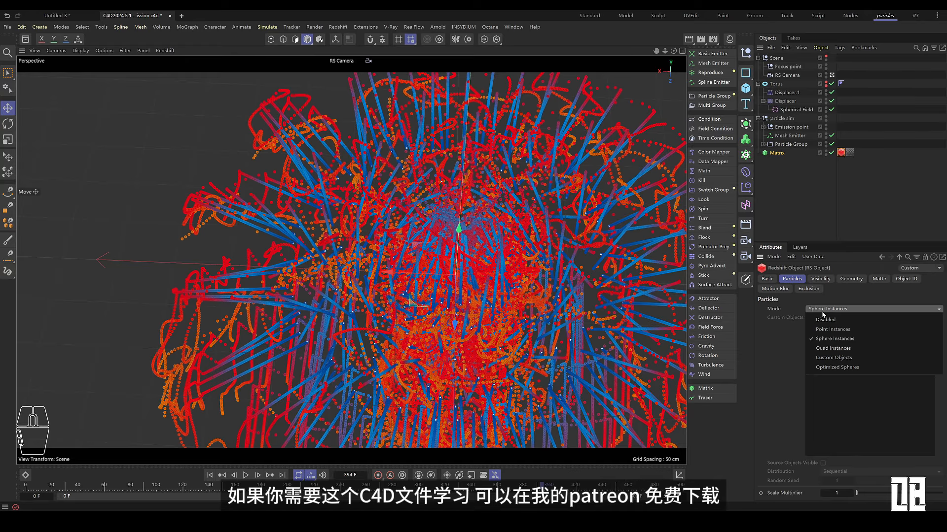